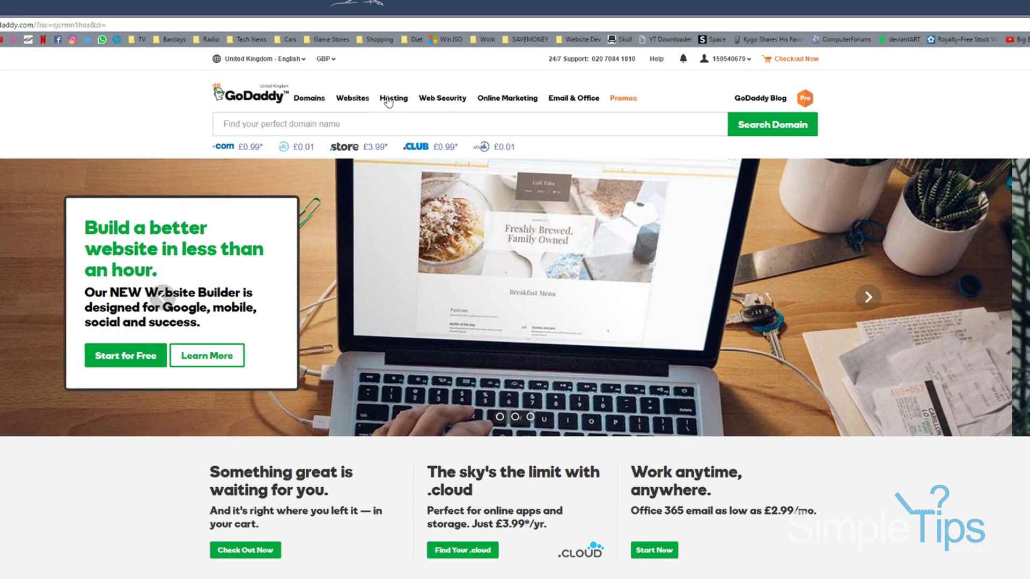
# - Go to the Web Hosting page and scroll to the Economy, Deluxe and Ultimate Linux plan cards
pyautogui.click(389, 102)
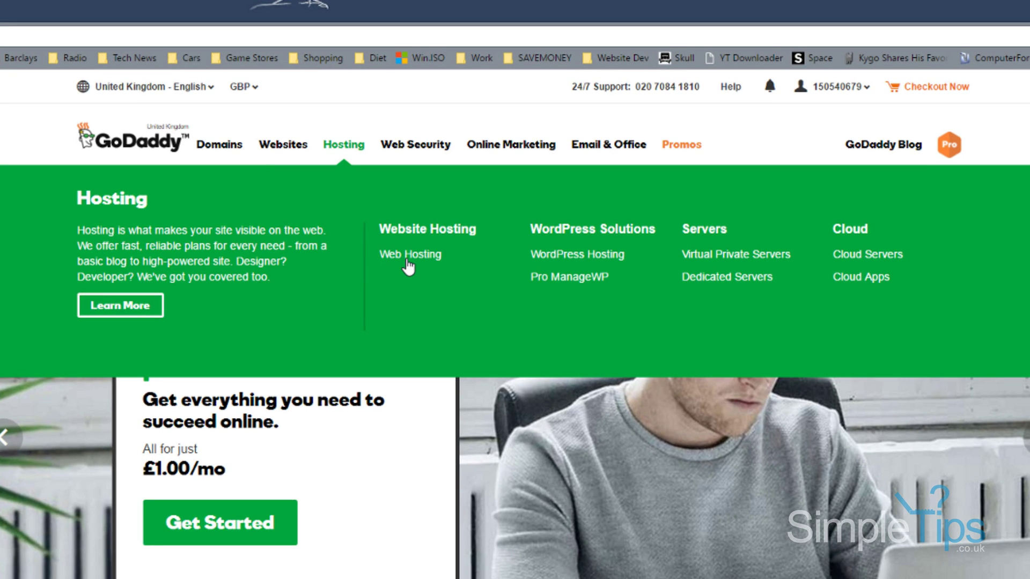
pyautogui.click(409, 261)
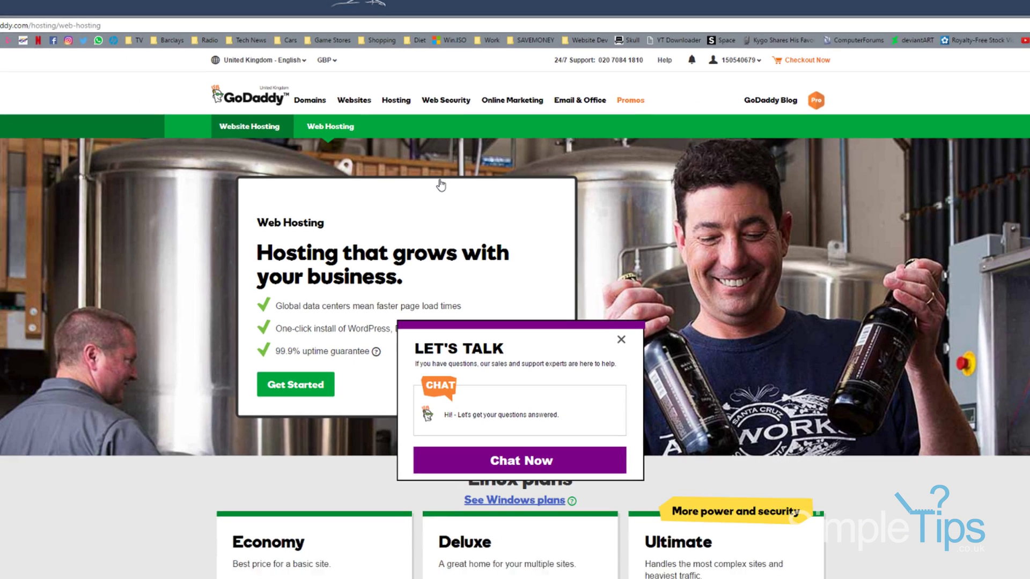
pyautogui.click(621, 340)
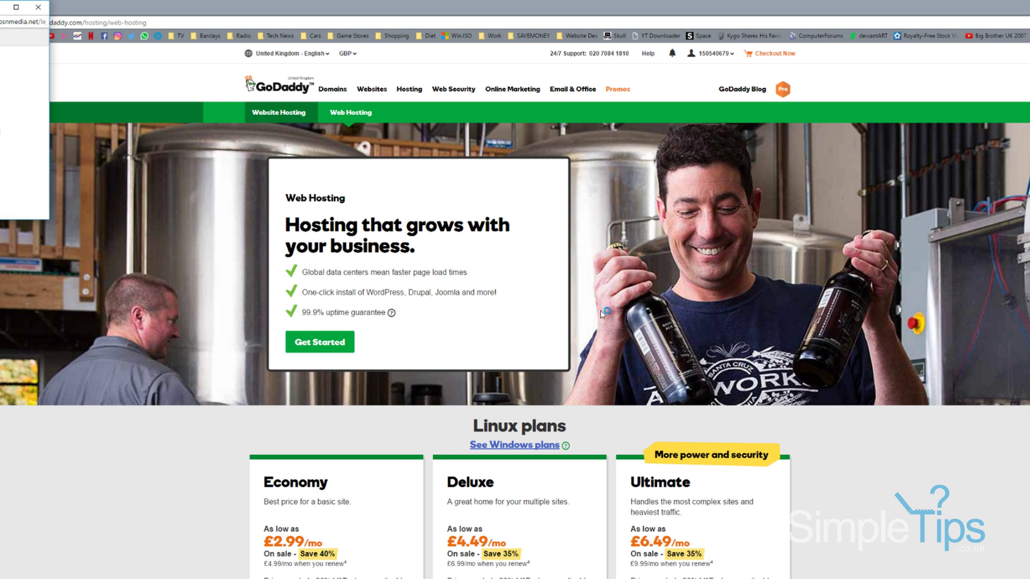
pyautogui.scroll(-5, 282, 293)
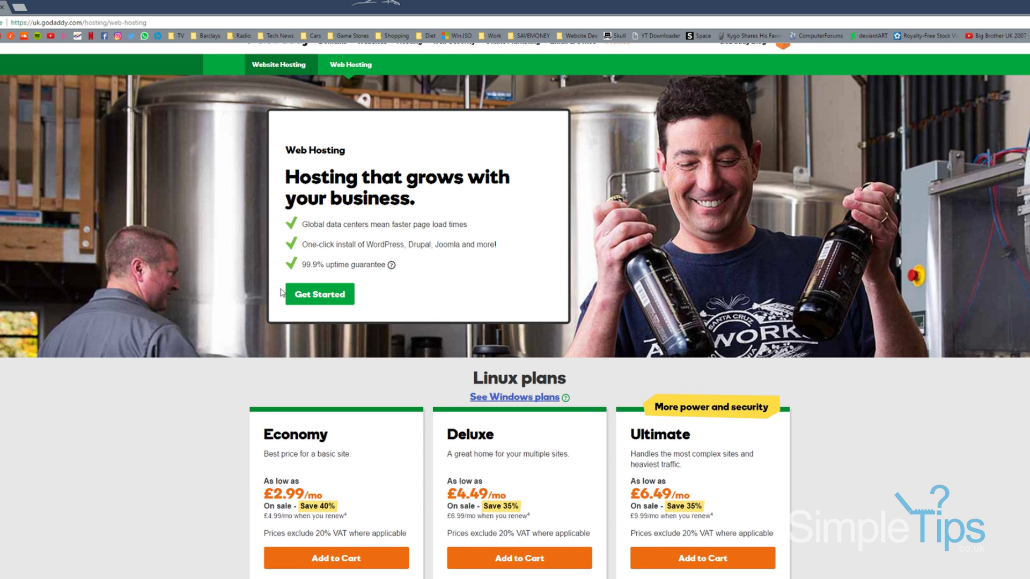
pyautogui.scroll(-6, 281, 293)
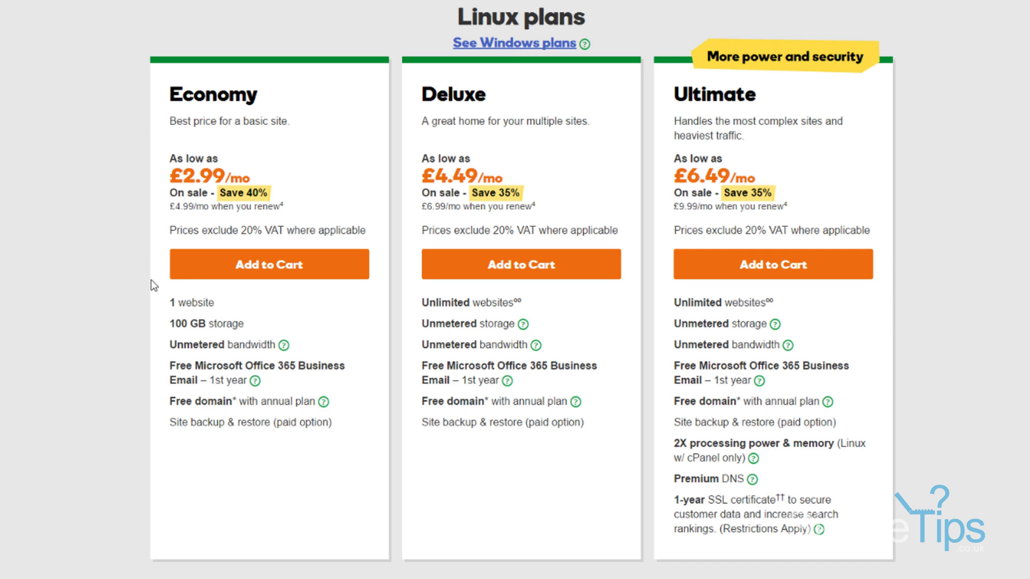
# - Add the Economy Linux plan to the cart on a 12-month term totalling £47.88
pyautogui.click(275, 268)
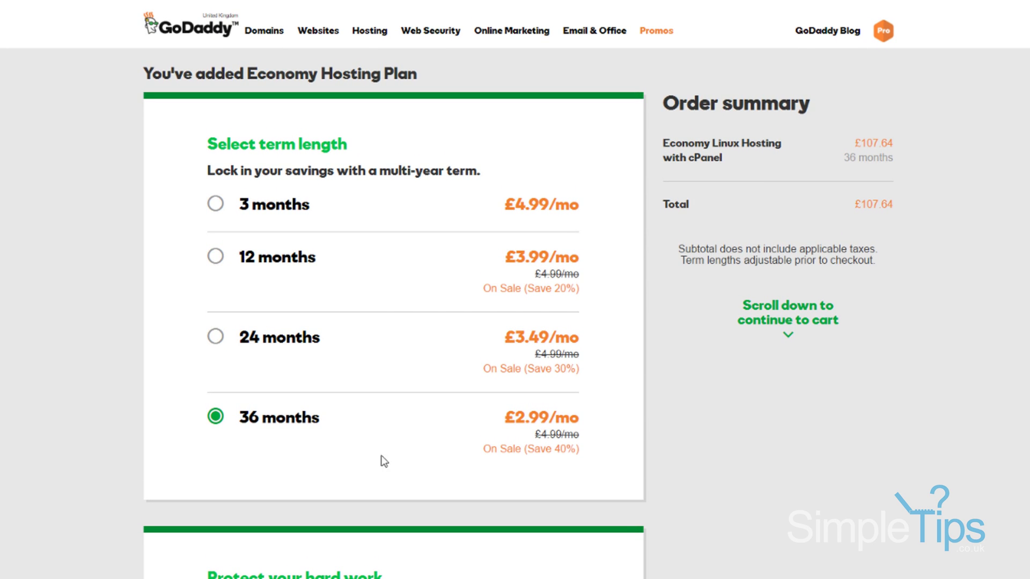
pyautogui.click(217, 254)
pyautogui.scroll(-3, 512, 397)
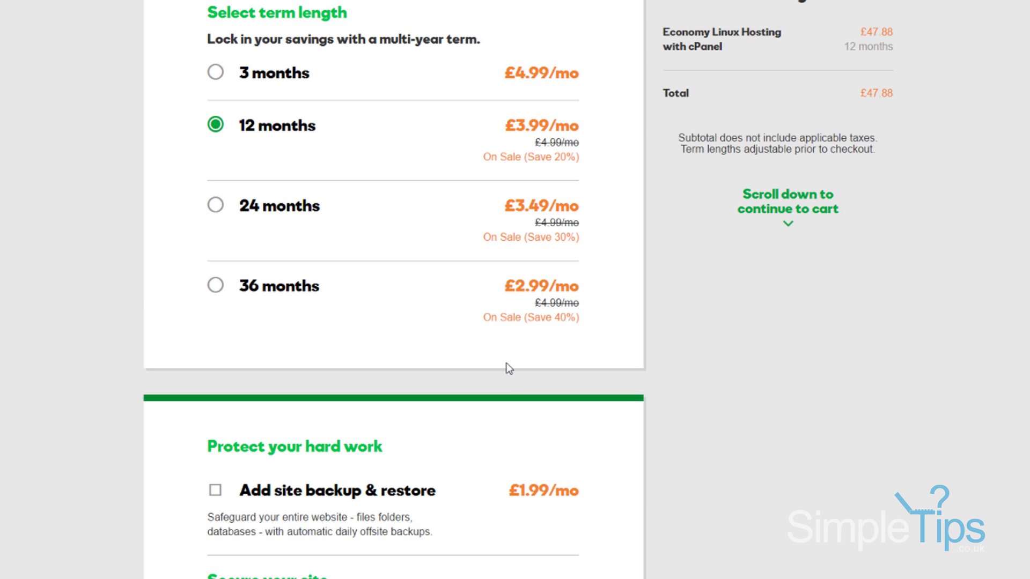
pyautogui.scroll(-4, 420, 372)
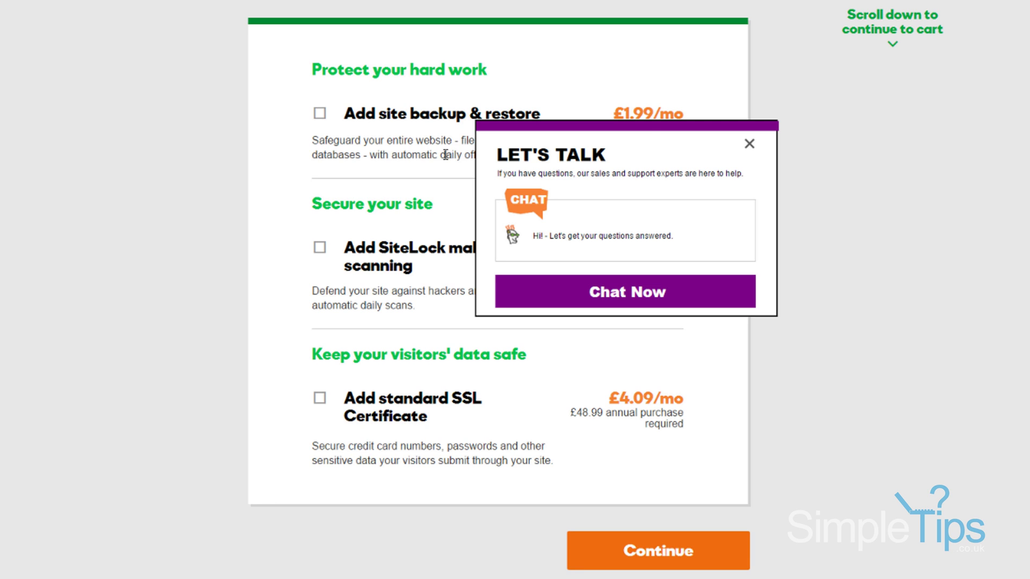
# - Close the Let's Talk popup and review the backup, SiteLock and SSL add-ons without ticking any
pyautogui.click(748, 145)
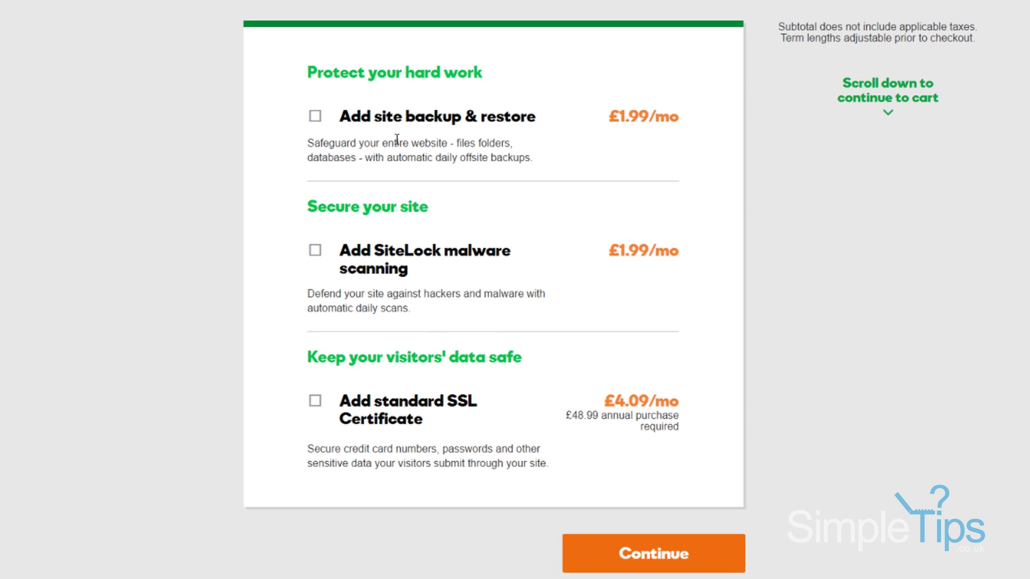
pyautogui.scroll(1, 397, 140)
pyautogui.scroll(-1, 397, 140)
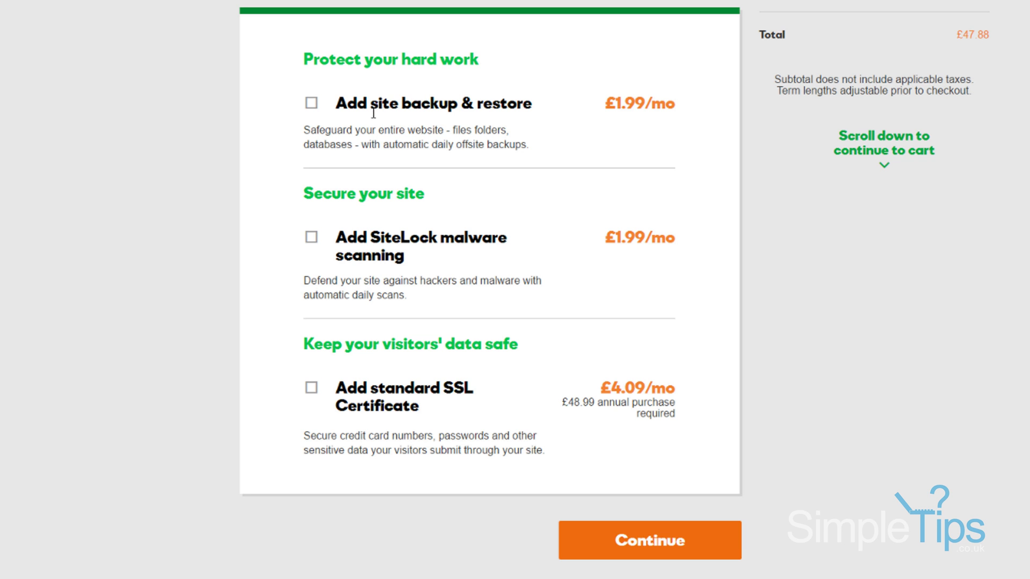
pyautogui.scroll(-2, 370, 128)
pyautogui.scroll(2, 365, 154)
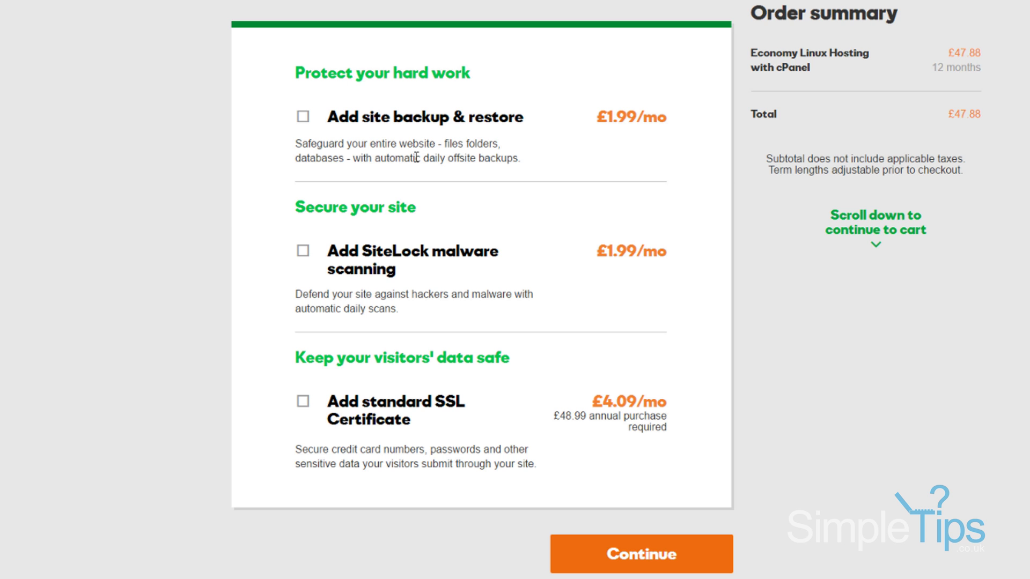
pyautogui.scroll(-1, 375, 204)
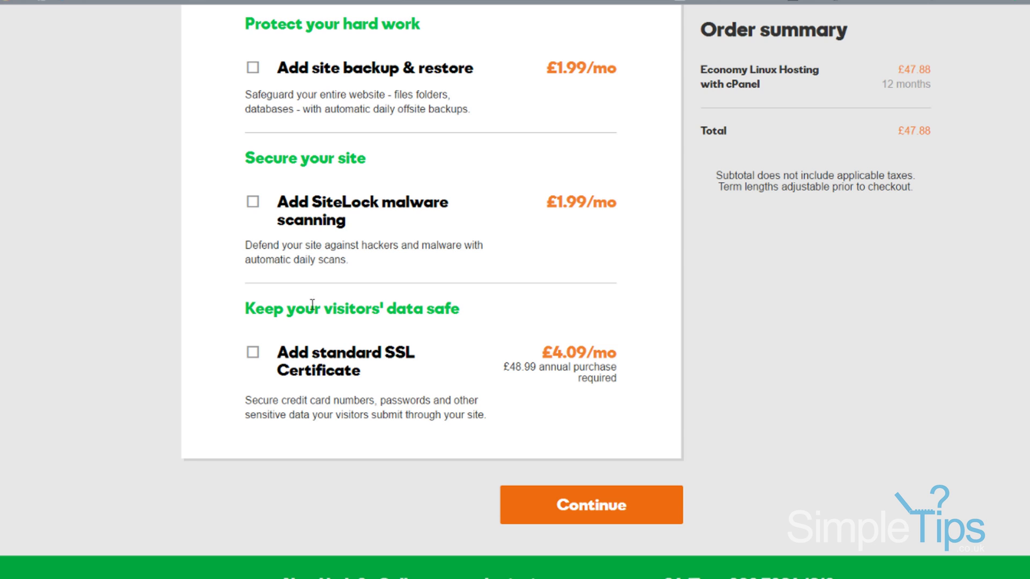
pyautogui.scroll(-1, 311, 296)
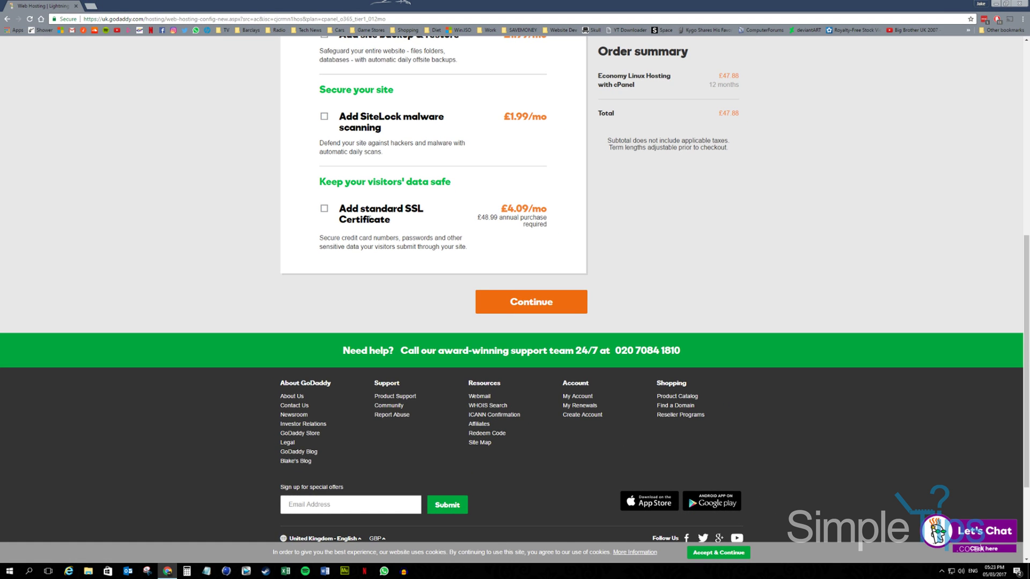
pyautogui.scroll(5, 404, 229)
pyautogui.scroll(-4, 455, 230)
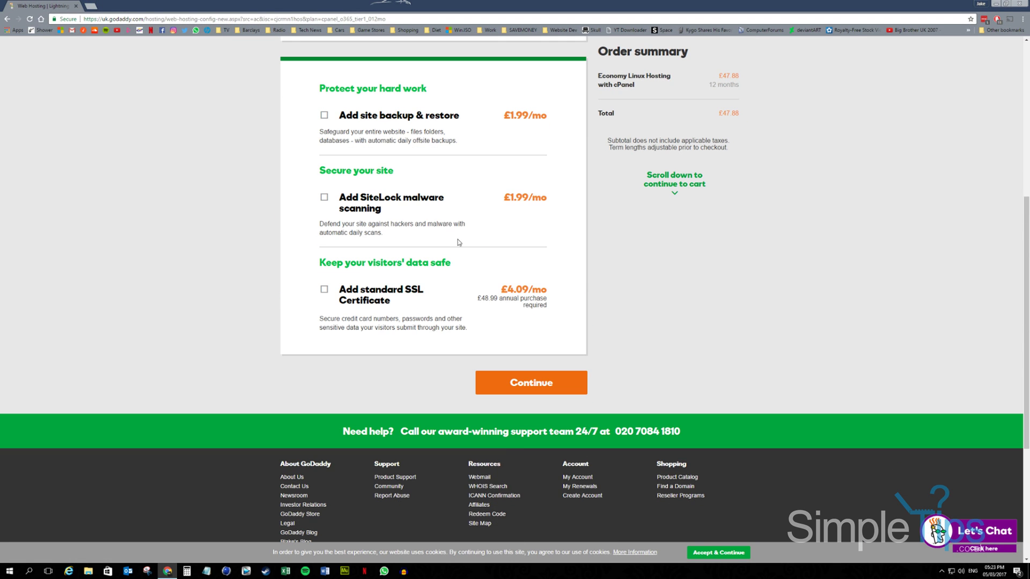
# - Search 'myamazingdomain' and select myamazingdomain.co.uk as the free domain
pyautogui.click(538, 384)
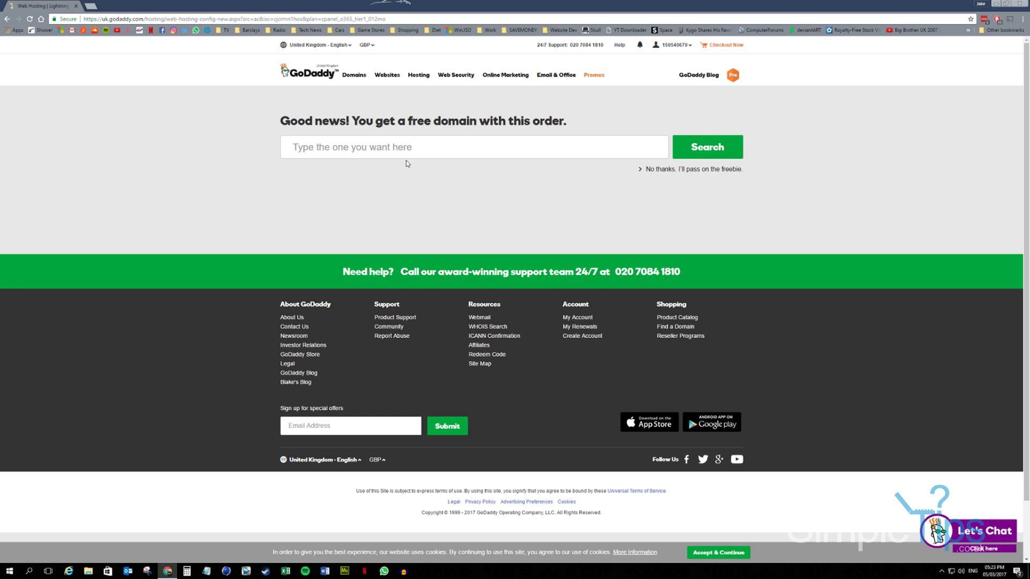
pyautogui.click(407, 149)
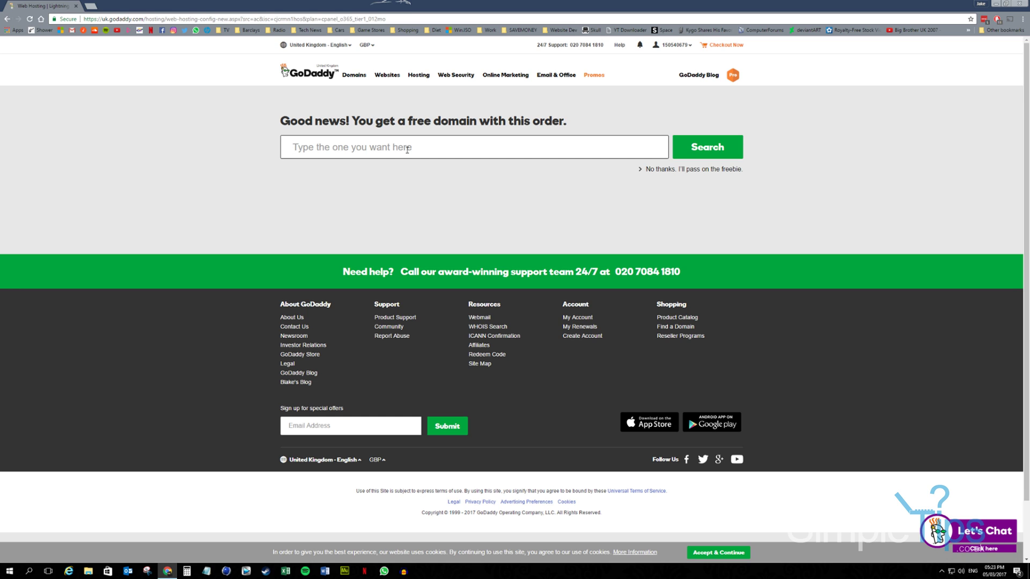
pyautogui.write('myamazingdomain')
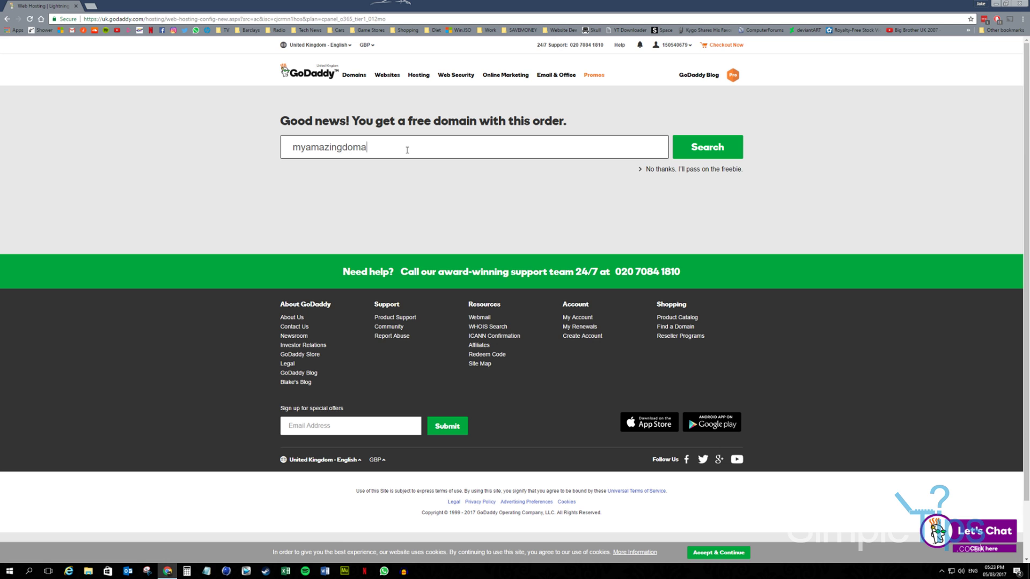
pyautogui.click(693, 148)
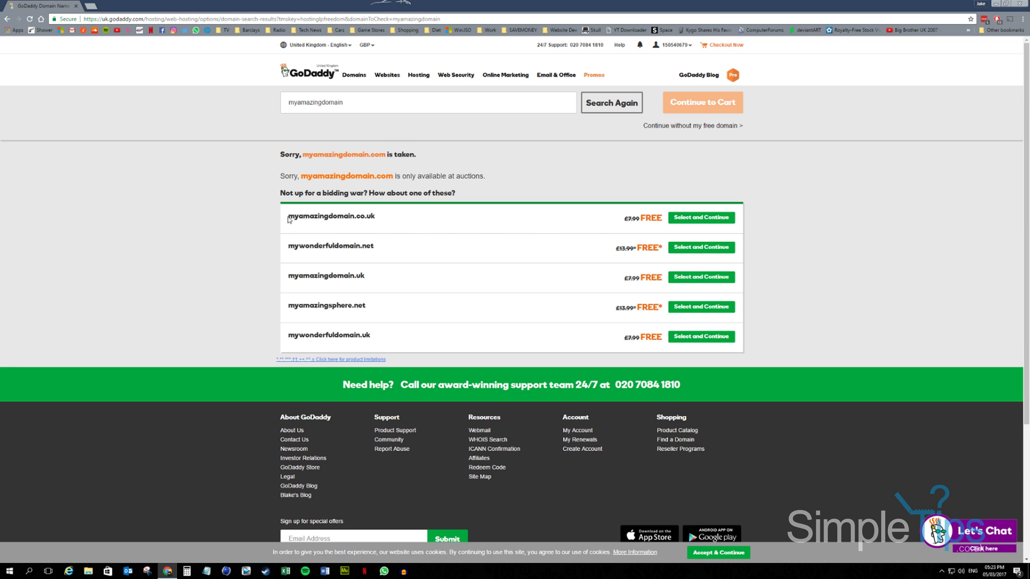
pyautogui.moveTo(288, 219); pyautogui.dragTo(409, 224)
pyautogui.click(702, 220)
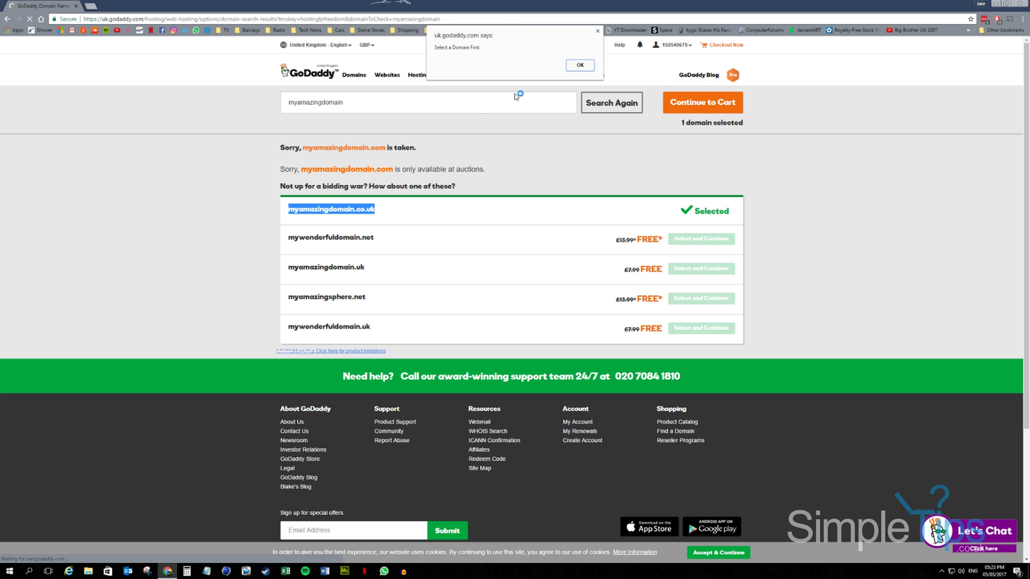
# - Dismiss the alert and go to My Products through the account menu's Quick Links
pyautogui.click(578, 65)
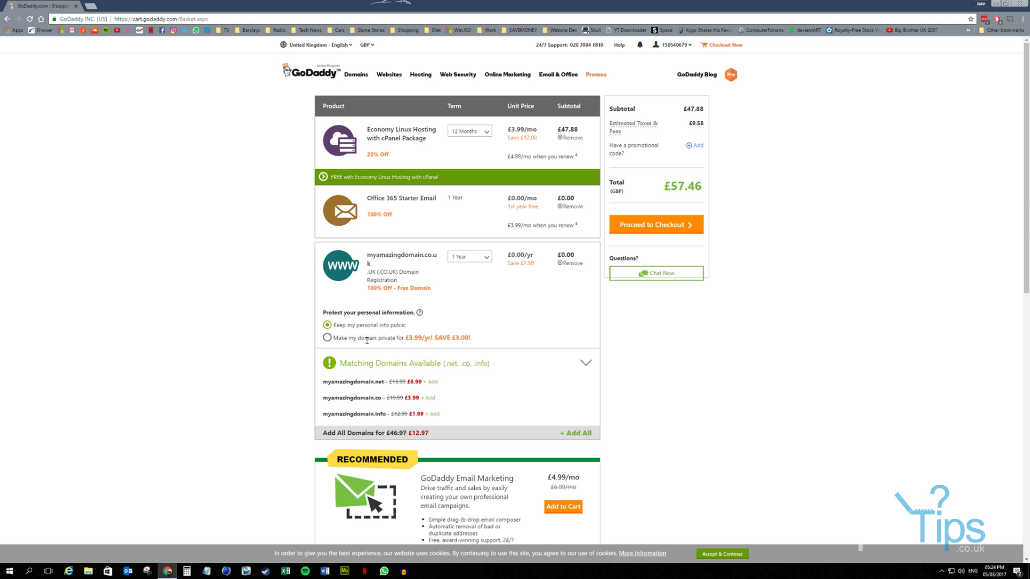
pyautogui.scroll(-4, 346, 336)
pyautogui.scroll(4, 437, 377)
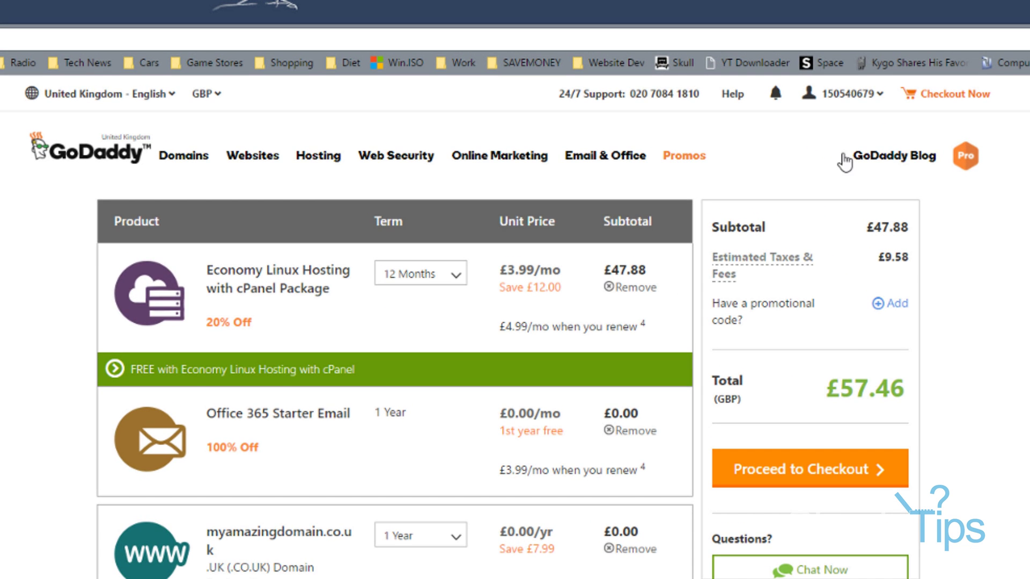
pyautogui.click(853, 95)
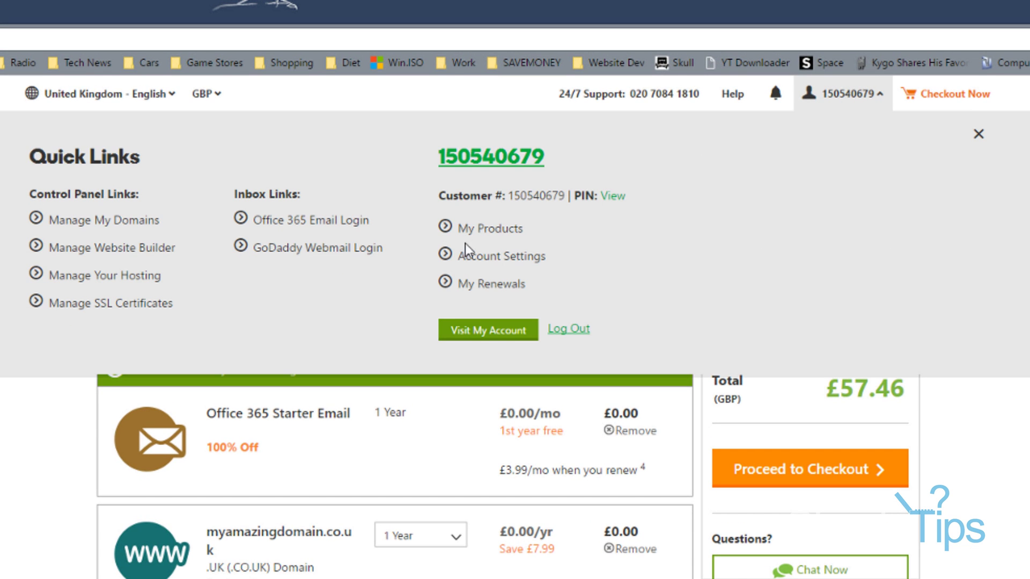
pyautogui.click(489, 231)
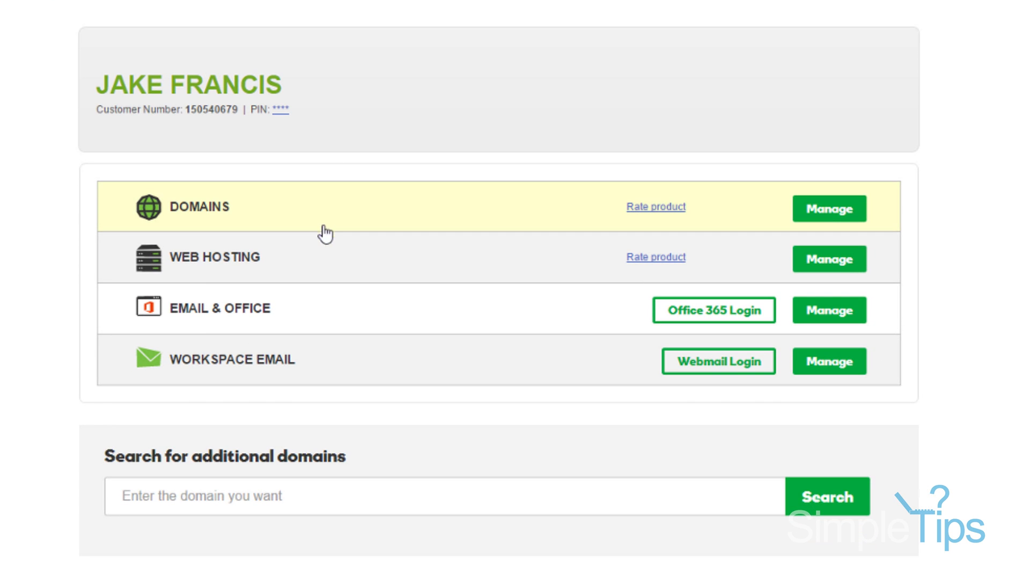
# - Expand Web Hosting and pick out the simpletips.co.uk hosting account
pyautogui.click(208, 265)
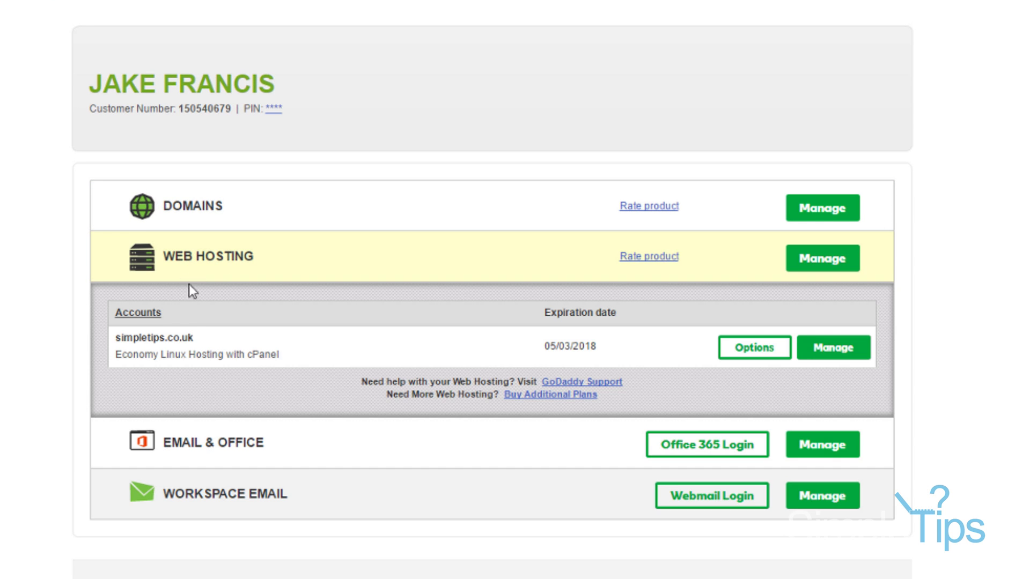
pyautogui.moveTo(111, 338); pyautogui.dragTo(206, 337)
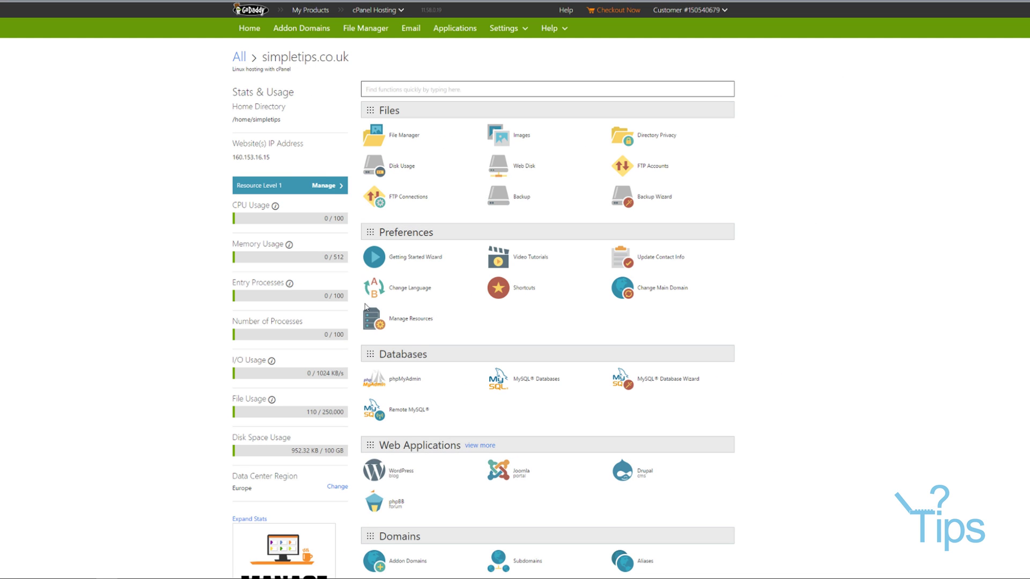
# - Open File Manager with the document root for simpletips.co.uk as the starting folder
pyautogui.moveTo(234, 69); pyautogui.dragTo(264, 68)
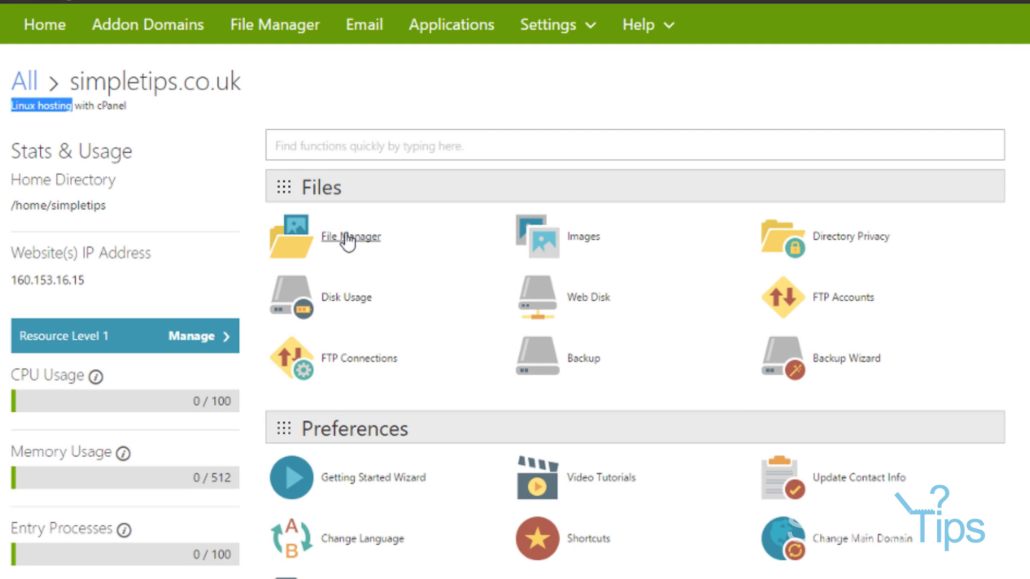
pyautogui.click(438, 158)
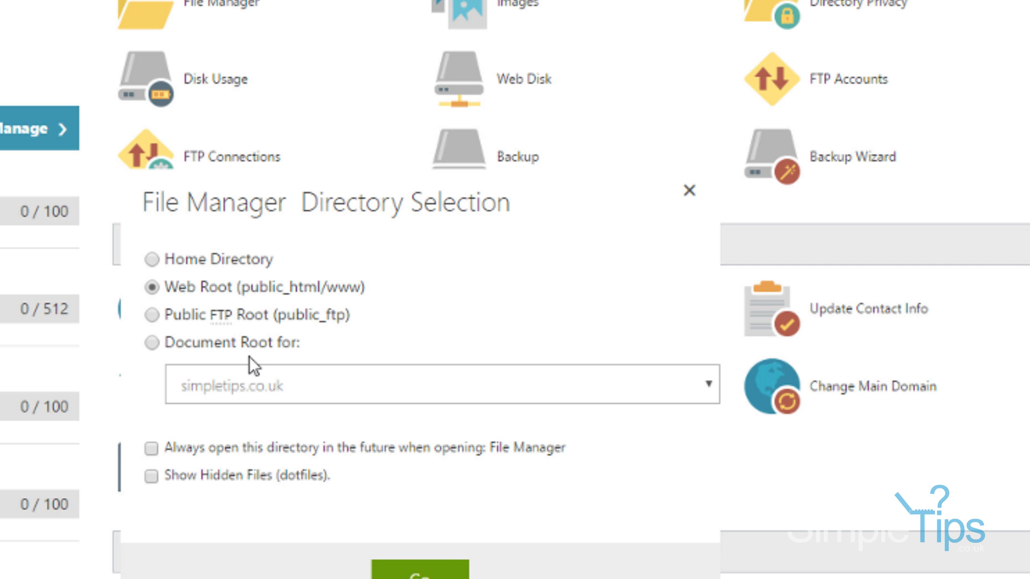
pyautogui.click(393, 513)
# - Open File Manager and expand the etc, mail, public_ftp and public_html folders
pyautogui.click(420, 570)
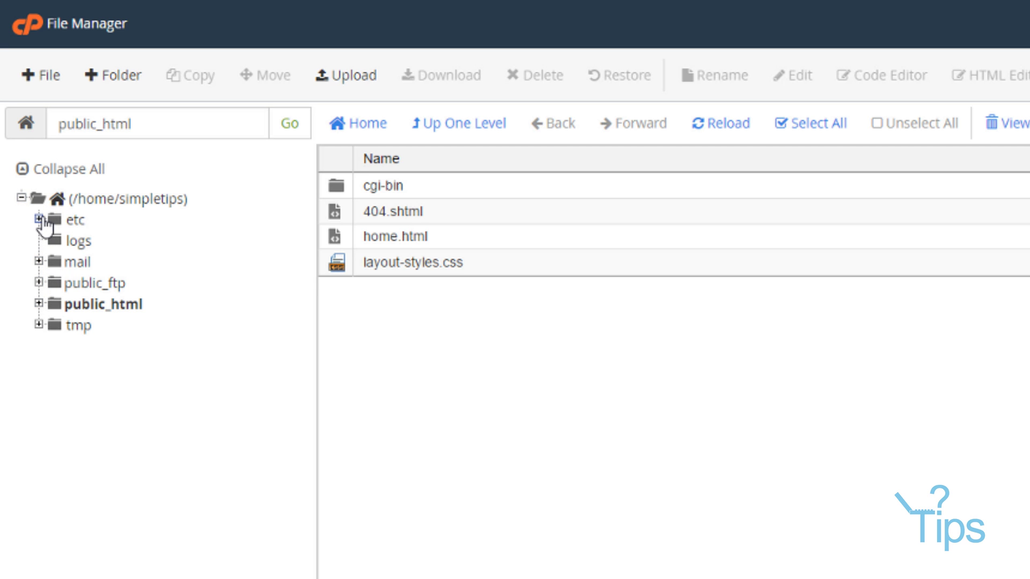
pyautogui.click(39, 218)
pyautogui.click(38, 282)
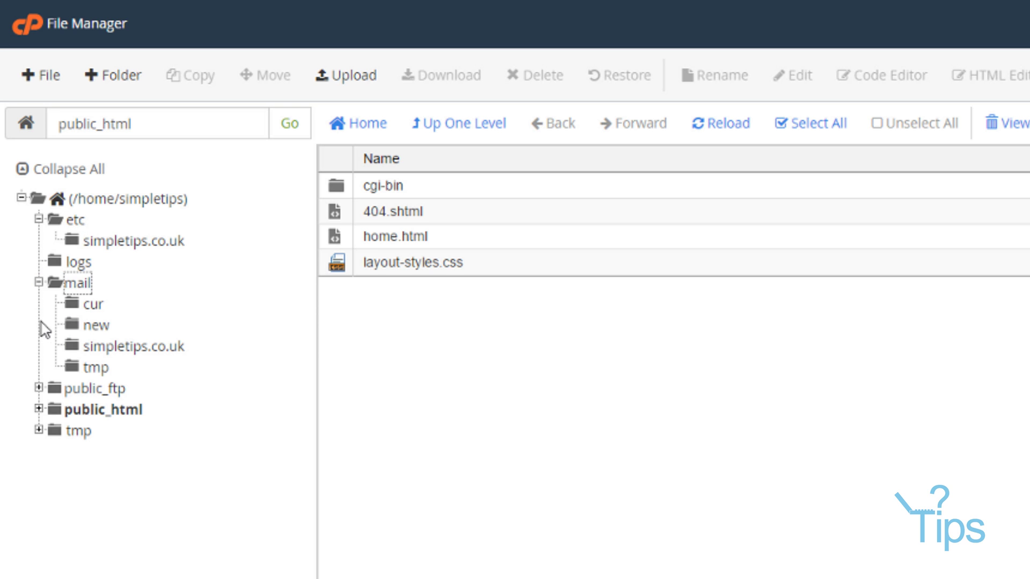
pyautogui.click(39, 389)
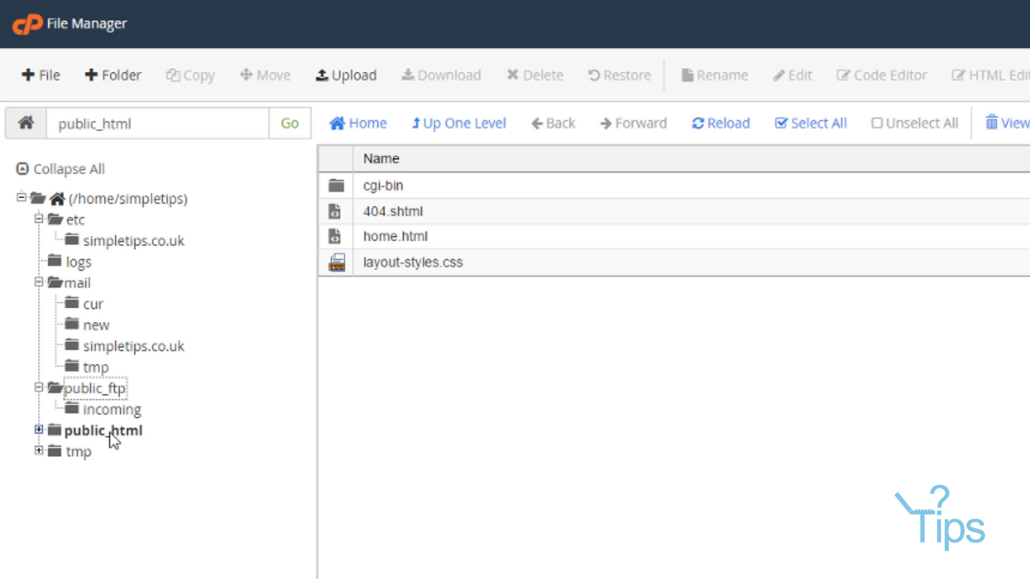
pyautogui.click(81, 436)
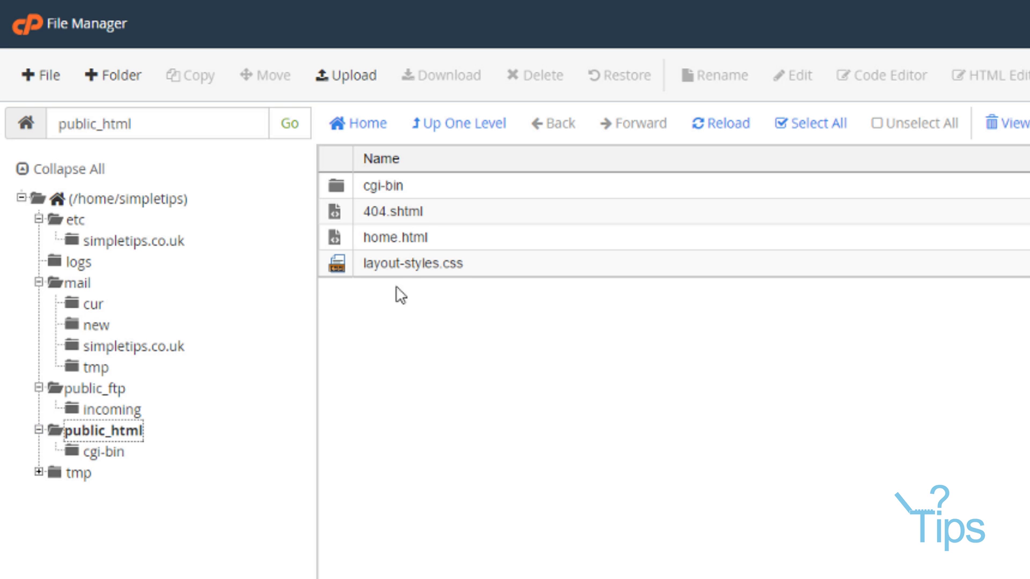
# - Load simpletips.co.uk/home.html in a new tab to view the Coming Soon page
pyautogui.click(429, 238)
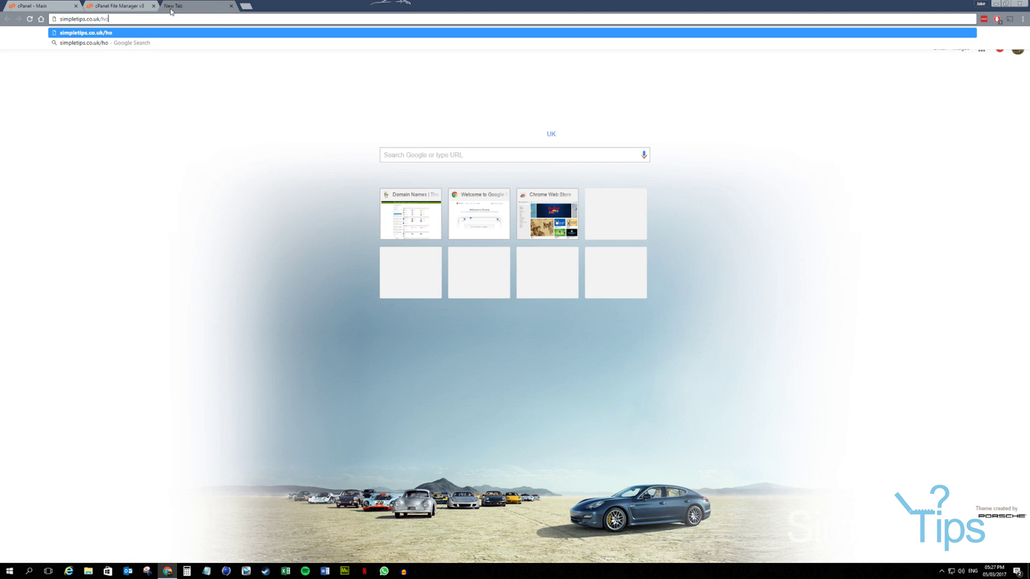
pyautogui.write('me.html')
pyautogui.press('Return')
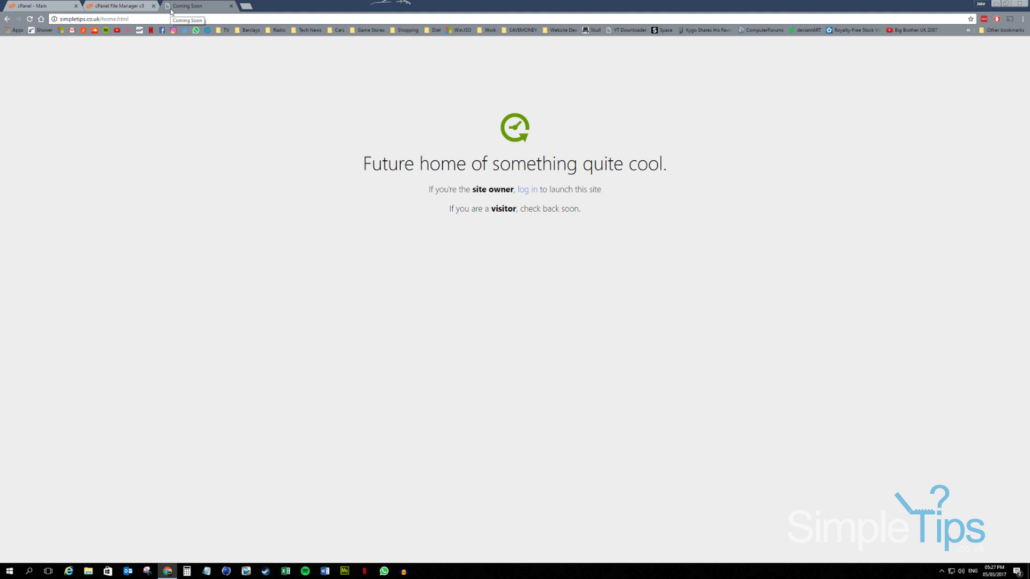
pyautogui.click(143, 5)
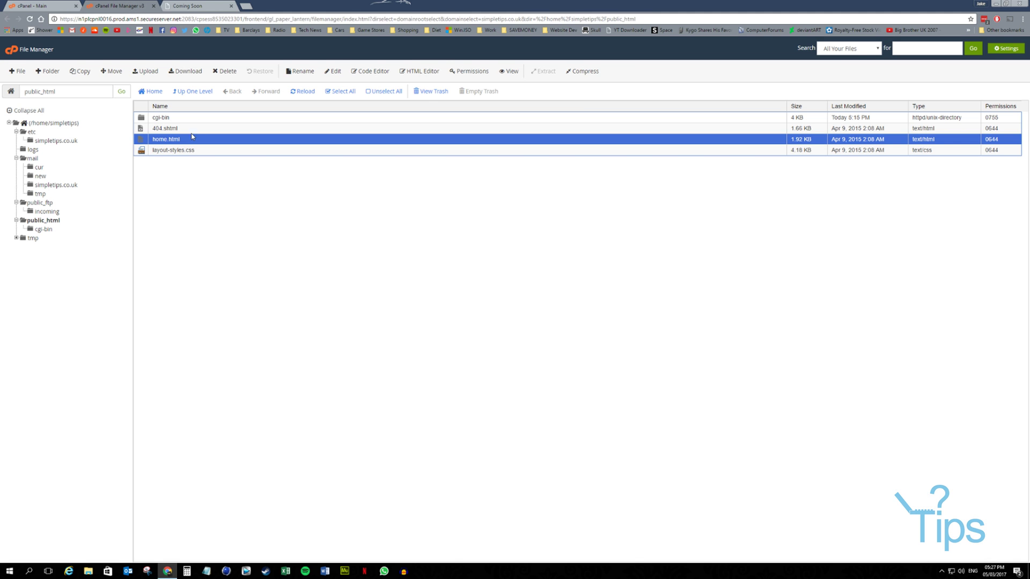
# - Edit home.html so its title reads 'Coming Soon - Simple Tips Website' and save it
pyautogui.doubleClick(186, 140)
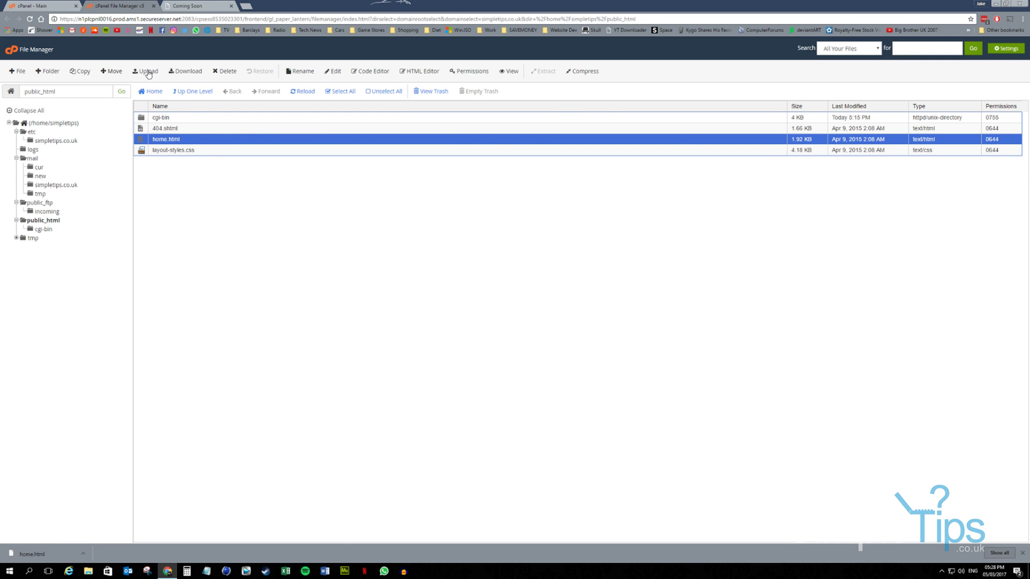
pyautogui.click(335, 71)
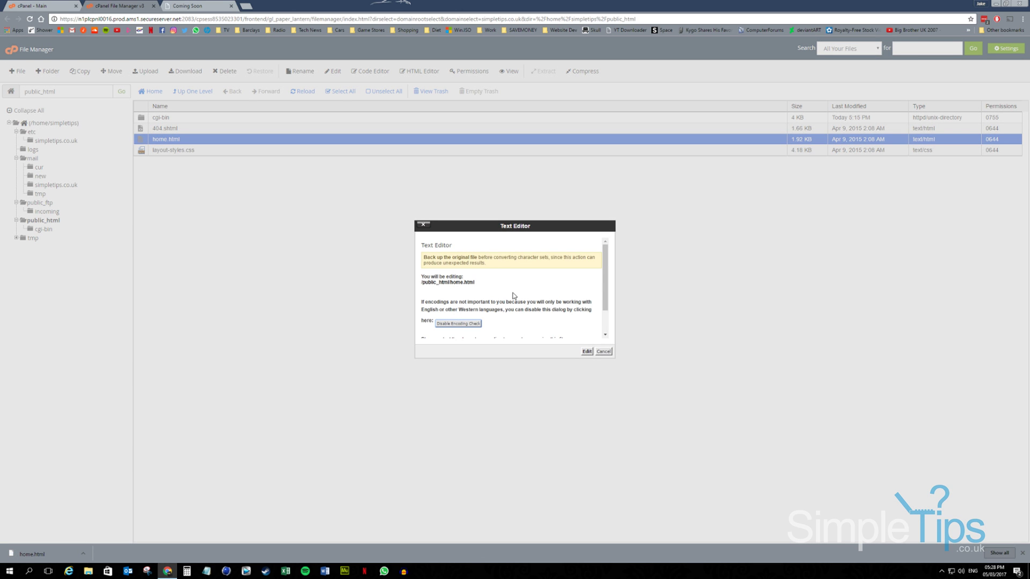
pyautogui.click(586, 352)
pyautogui.scroll(-3, 105, 202)
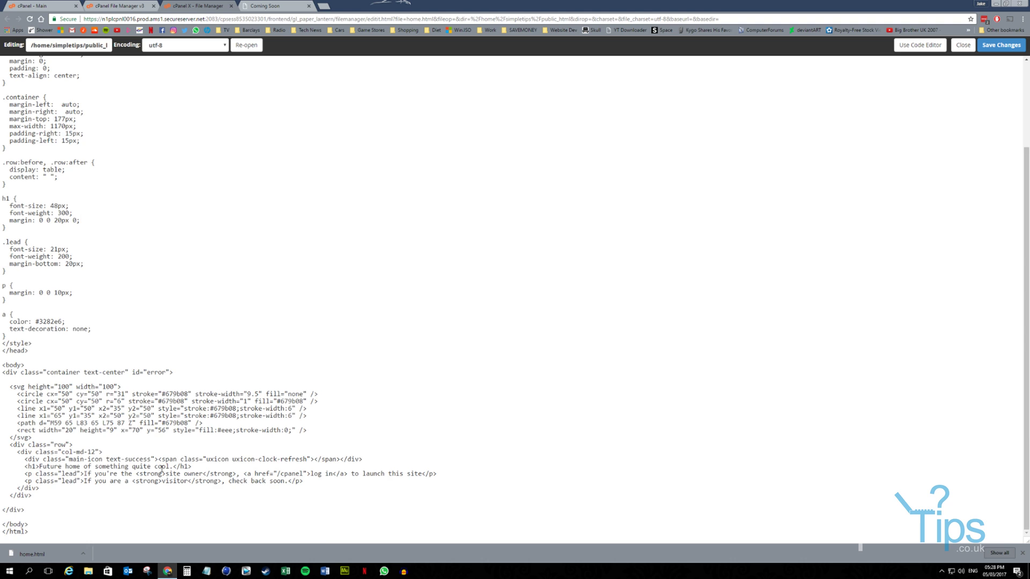
pyautogui.scroll(3, 172, 427)
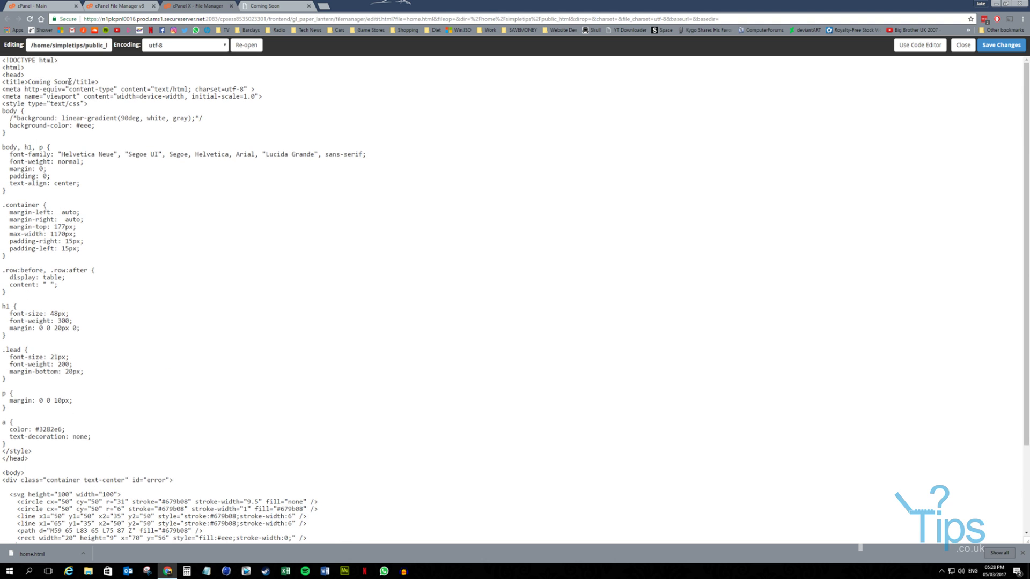
pyautogui.click(127, 92)
pyautogui.write('- Simple ')
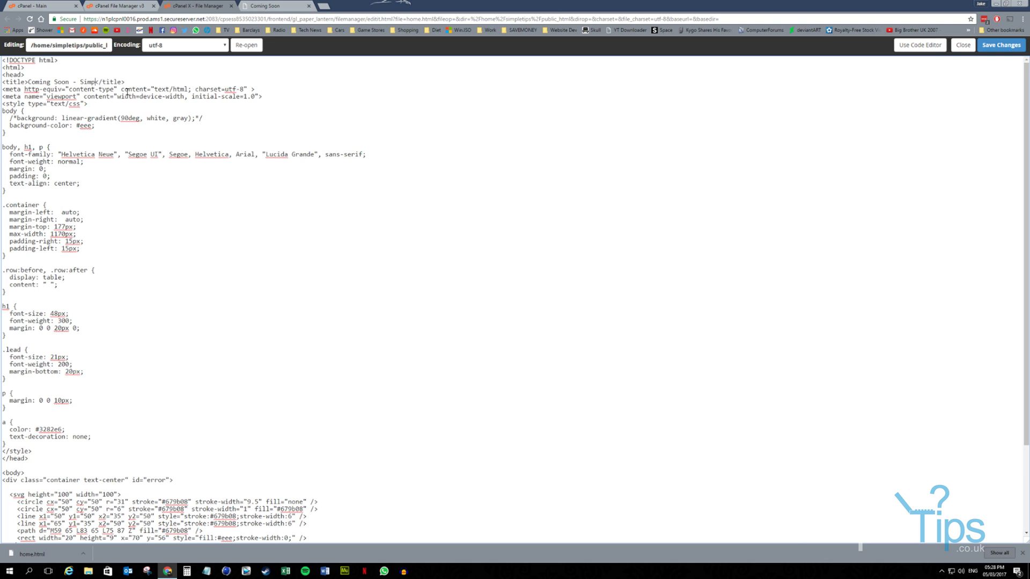
pyautogui.write('Tips Website')
pyautogui.click(1024, 51)
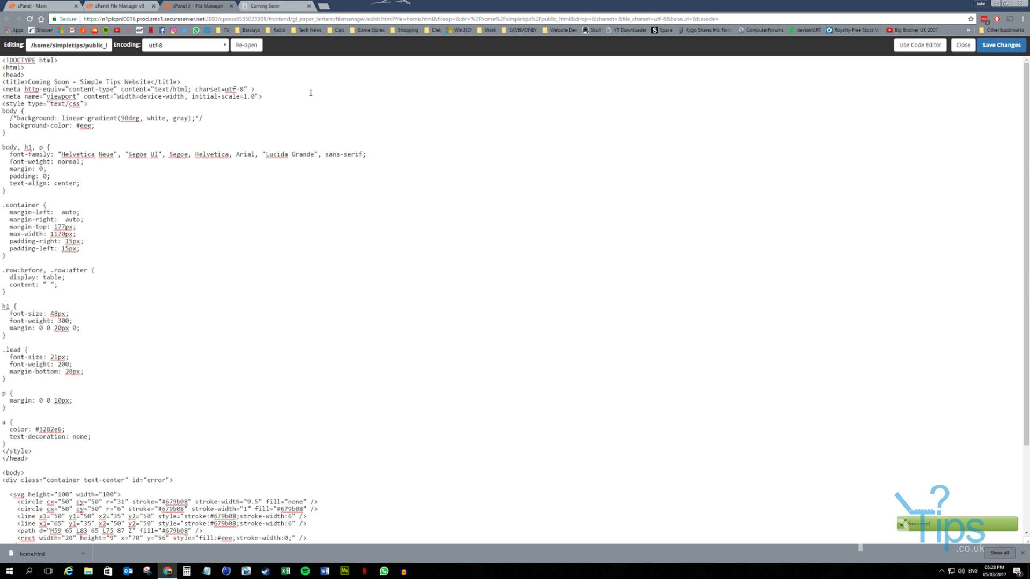
# - Reload the live site to confirm the new page title
pyautogui.click(265, 6)
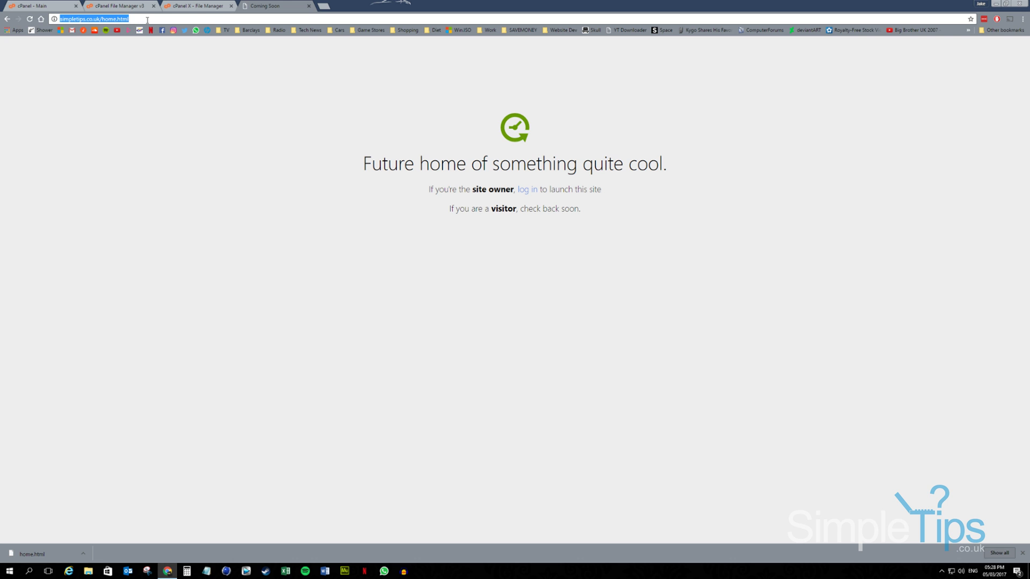
pyautogui.press('Return')
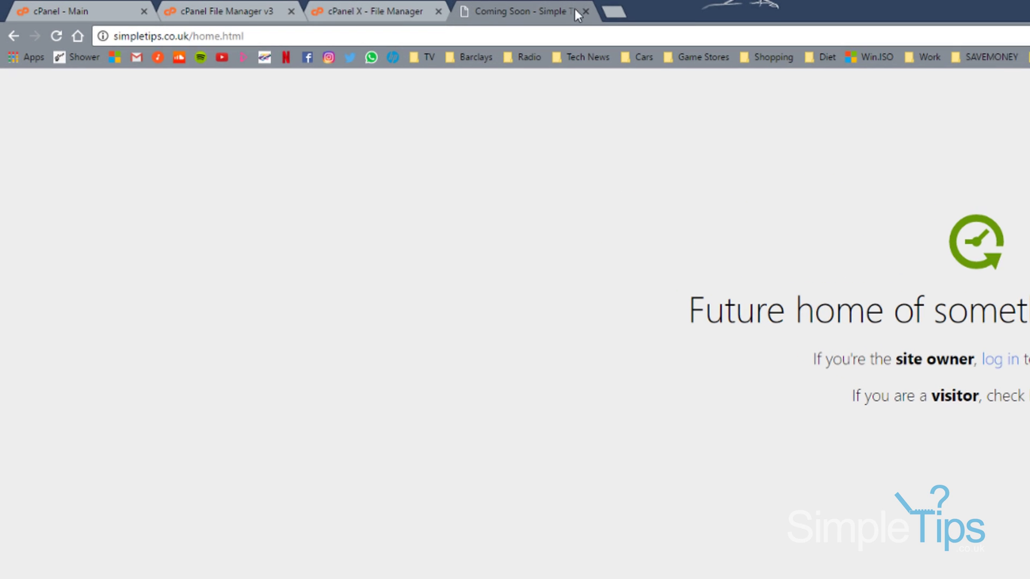
pyautogui.click(370, 17)
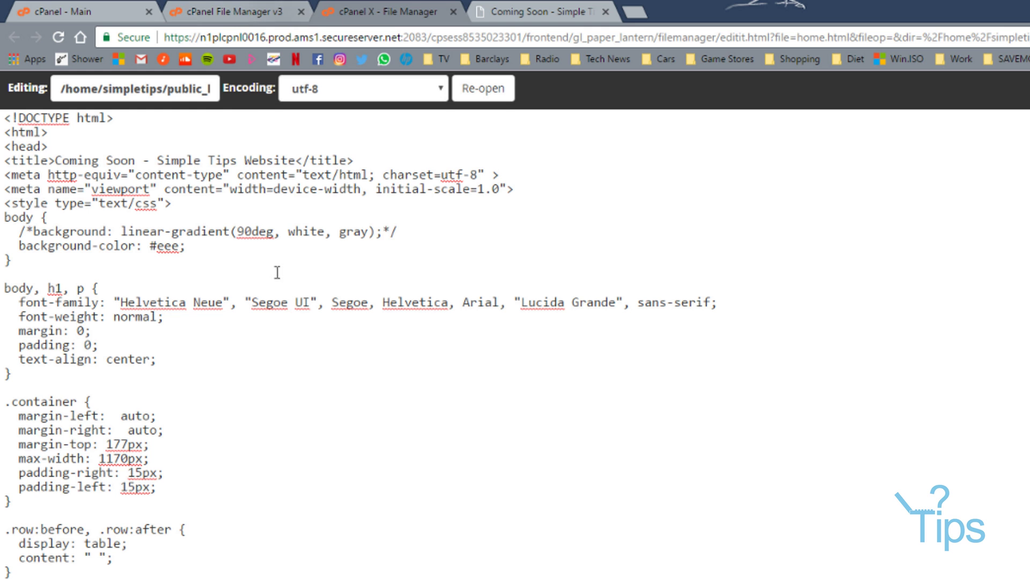
# - Append ' - The Simple Tips Website' to the h1 heading in home.html and save
pyautogui.scroll(-4, 323, 435)
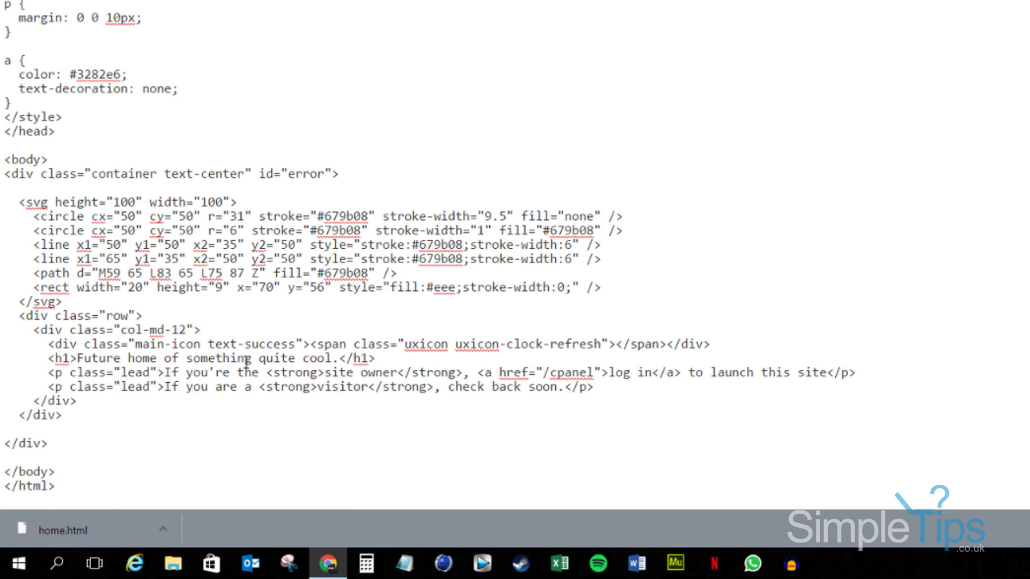
pyautogui.click(332, 358)
pyautogui.write('0- t')
pyautogui.press('BackSpace')
pyautogui.press('BackSpace')
pyautogui.press('BackSpace')
pyautogui.press('BackSpace')
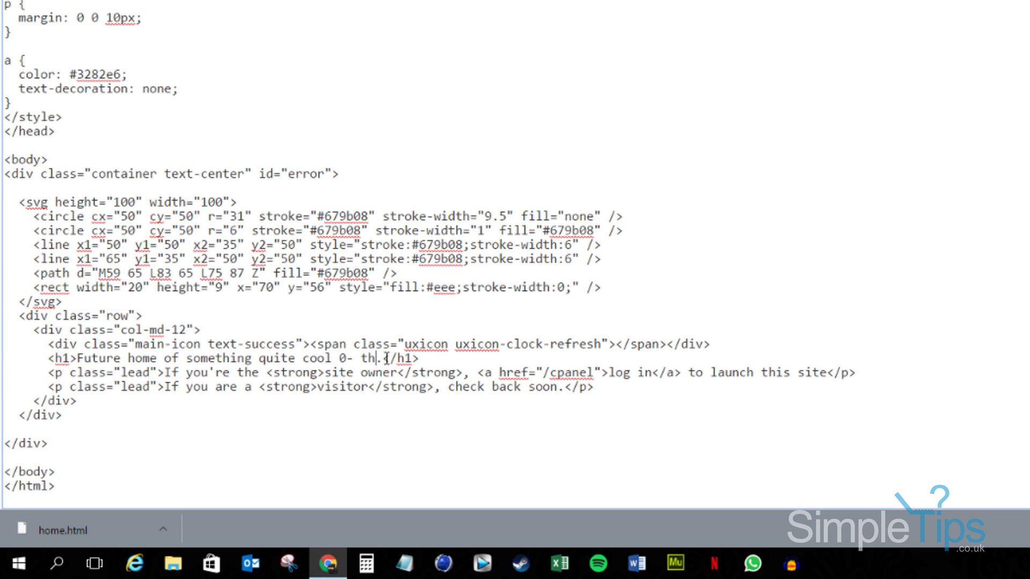
pyautogui.write('- The Simple T')
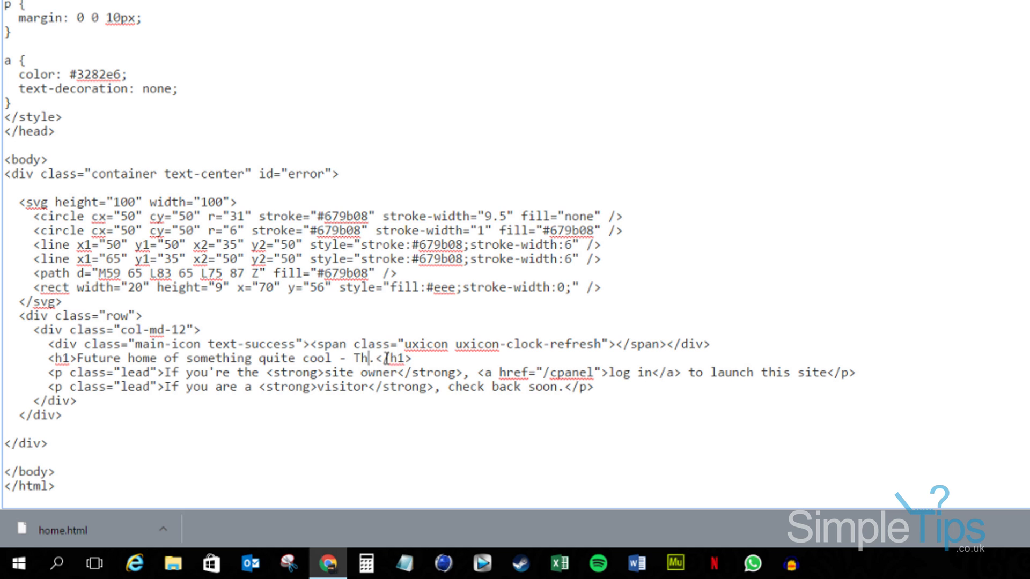
pyautogui.write('ips Webnsite')
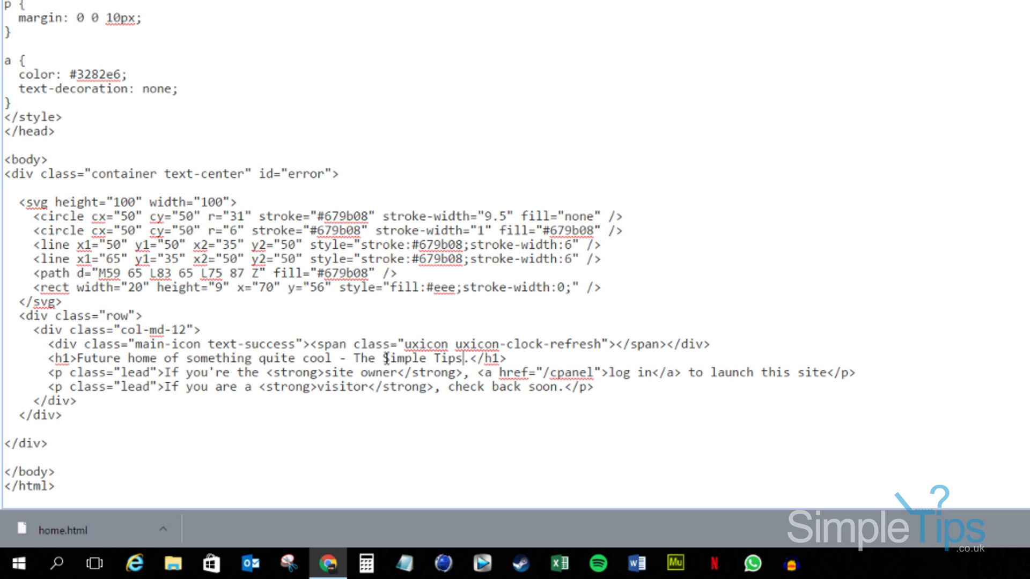
pyautogui.press('BackSpace')
pyautogui.press('BackSpace')
pyautogui.press('BackSpace')
pyautogui.press('BackSpace')
pyautogui.press('BackSpace')
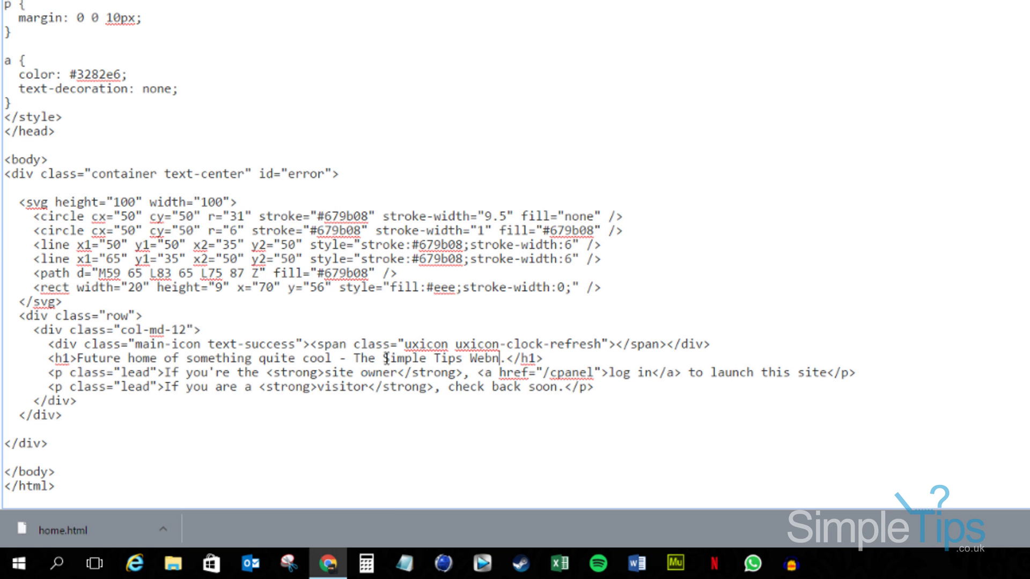
pyautogui.write('site')
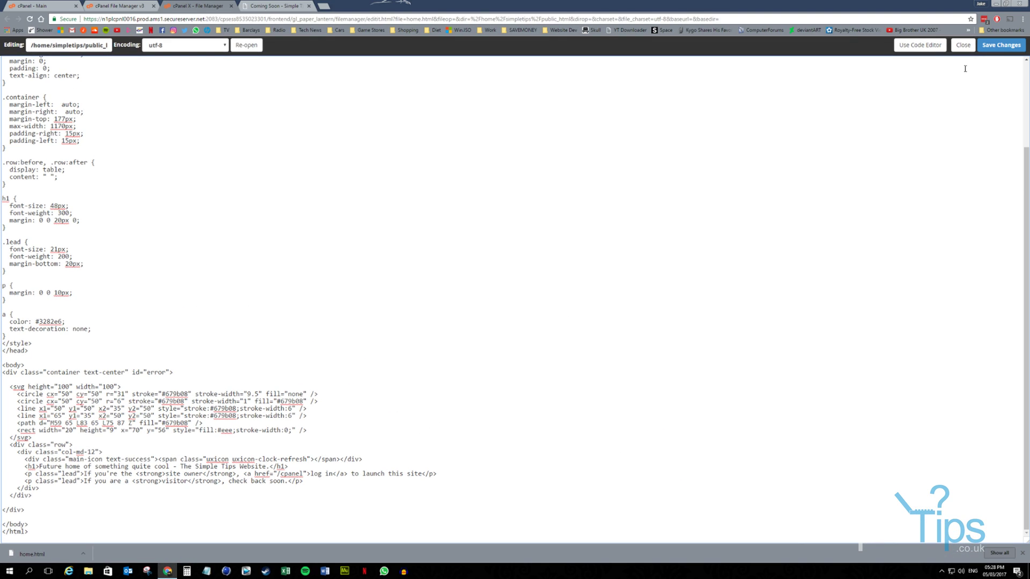
pyautogui.click(1001, 45)
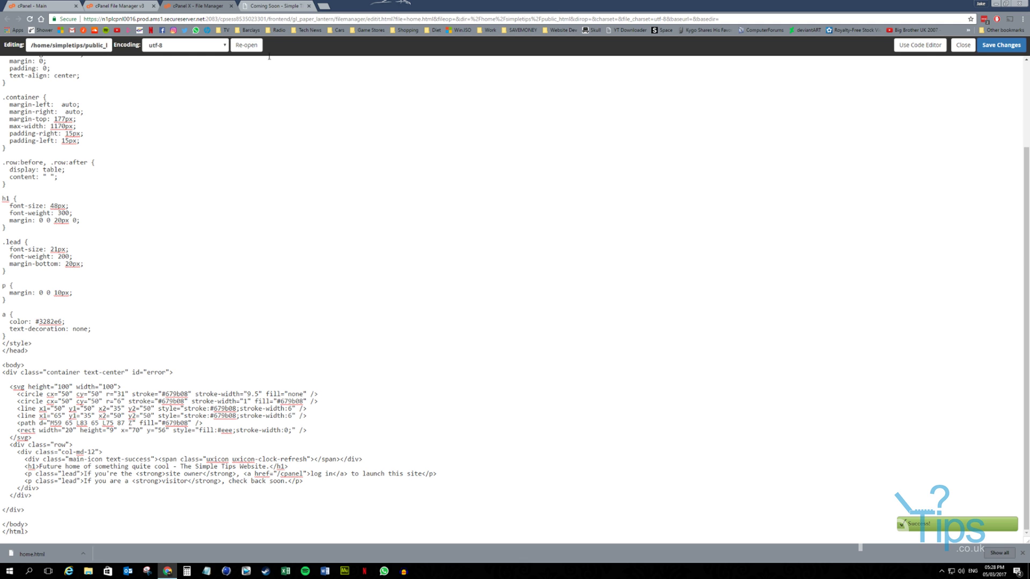
# - Reload the live page to check the new heading, then return to the public_html listing
pyautogui.click(275, 6)
pyautogui.click(29, 19)
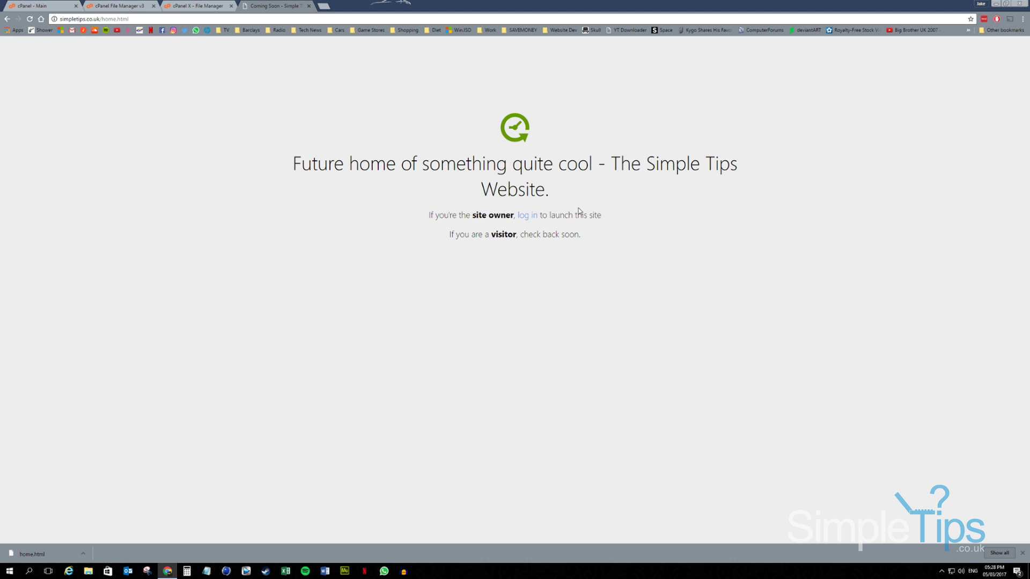
pyautogui.click(186, 6)
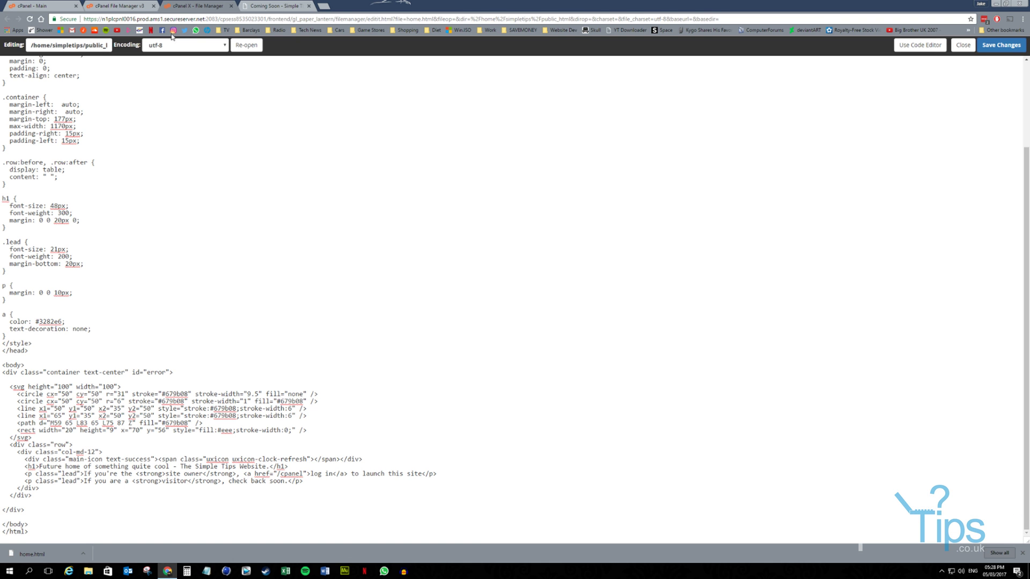
pyautogui.click(133, 6)
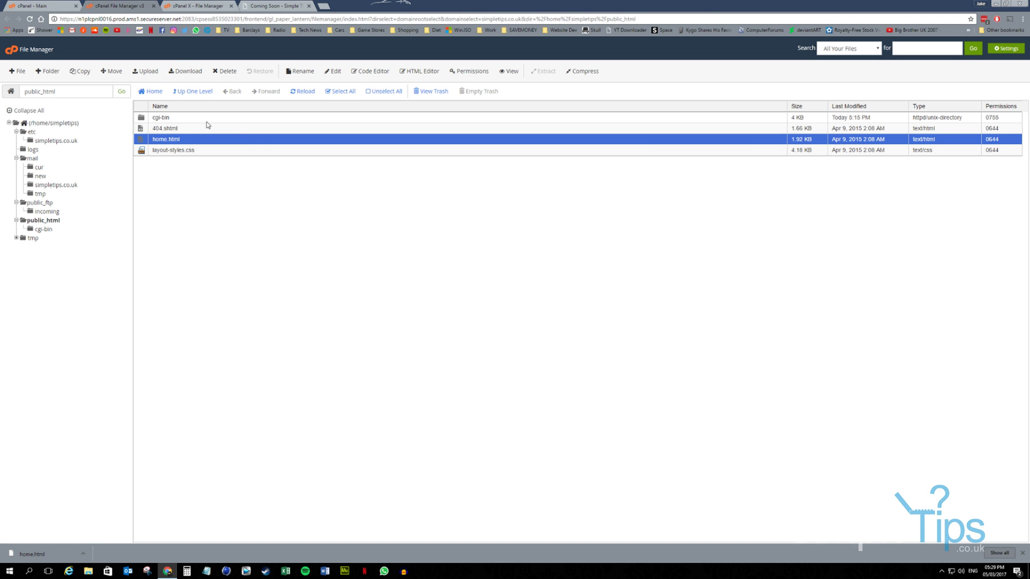
# - Return to the simpletips.co.uk cPanel home page and search Windows for 'fta' to find FileZilla
pyautogui.click(142, 72)
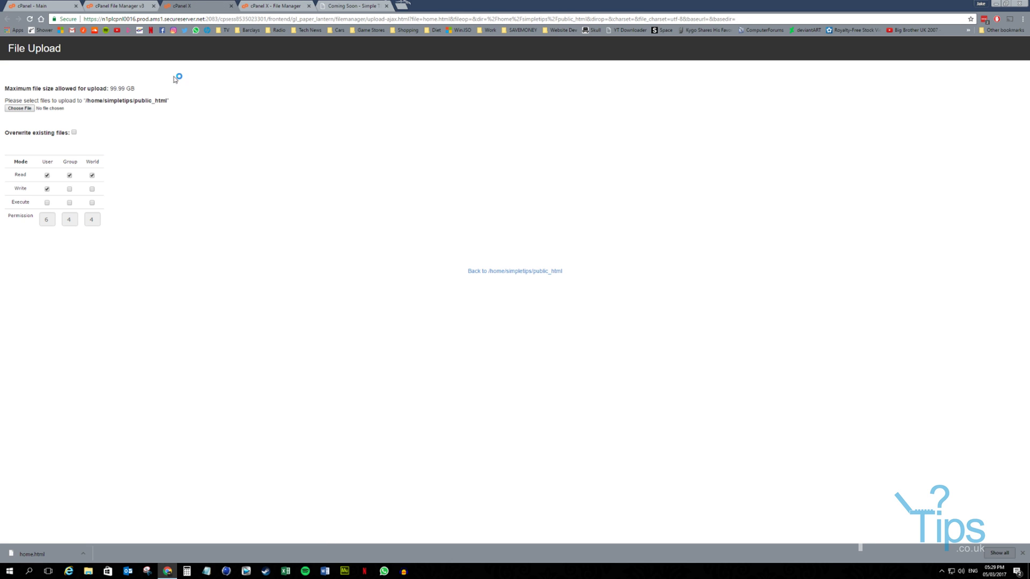
pyautogui.click(121, 6)
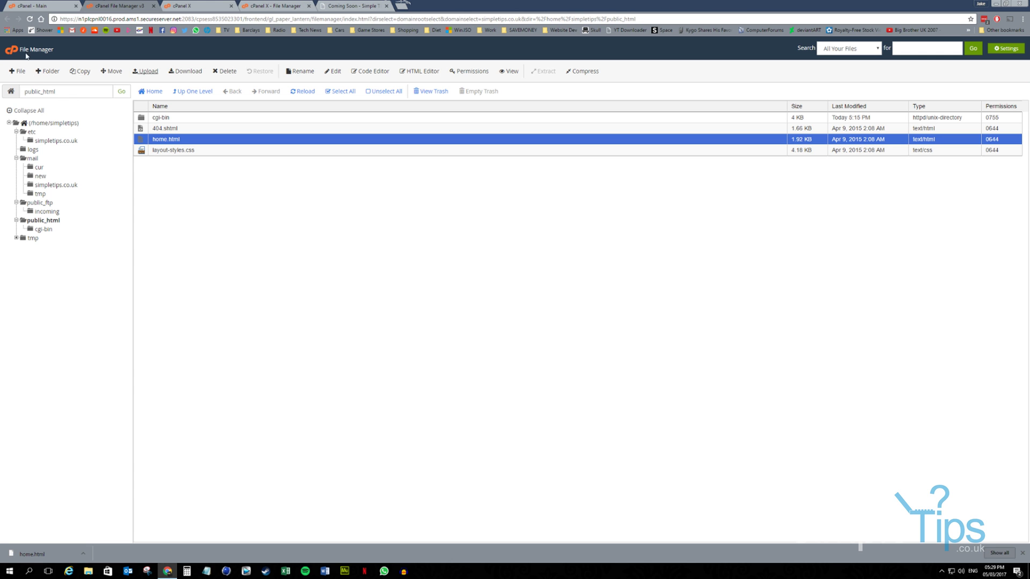
pyautogui.click(47, 4)
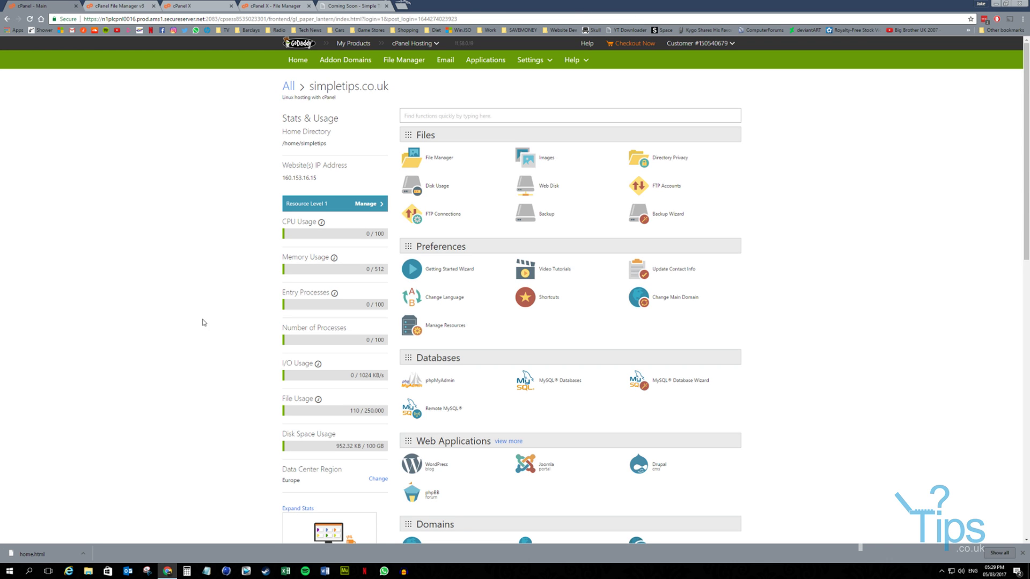
pyautogui.press('super')
pyautogui.write('fta')
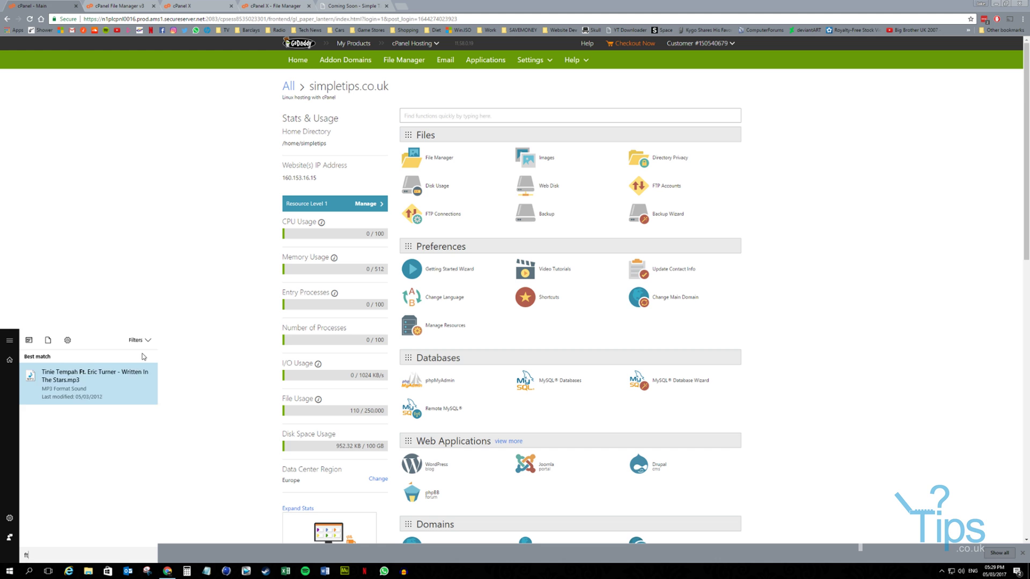
# - Launch FileZilla, dismiss its update check, and minimise it to get back to cPanel's FTP Accounts page
pyautogui.click(59, 433)
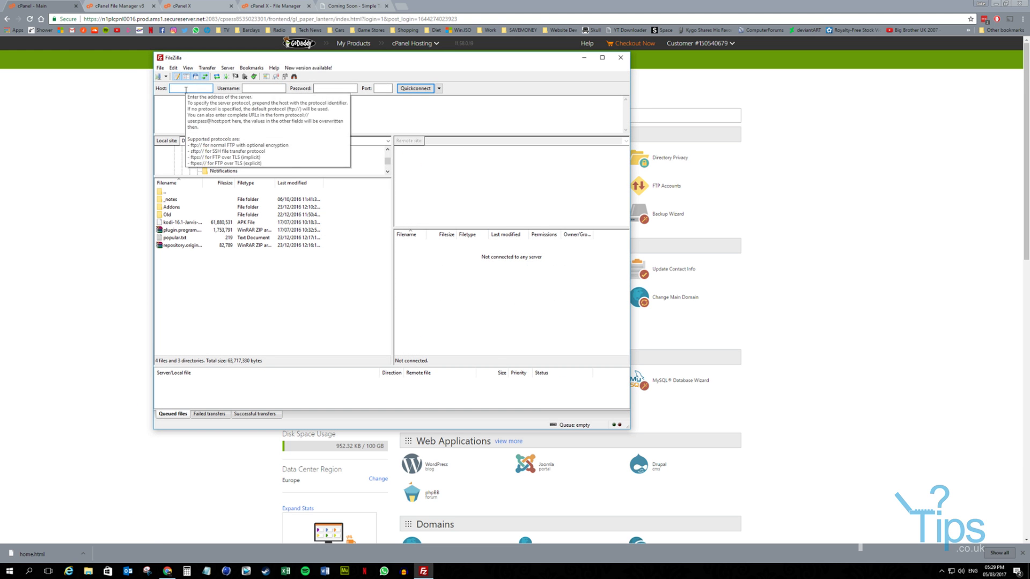
pyautogui.click(488, 113)
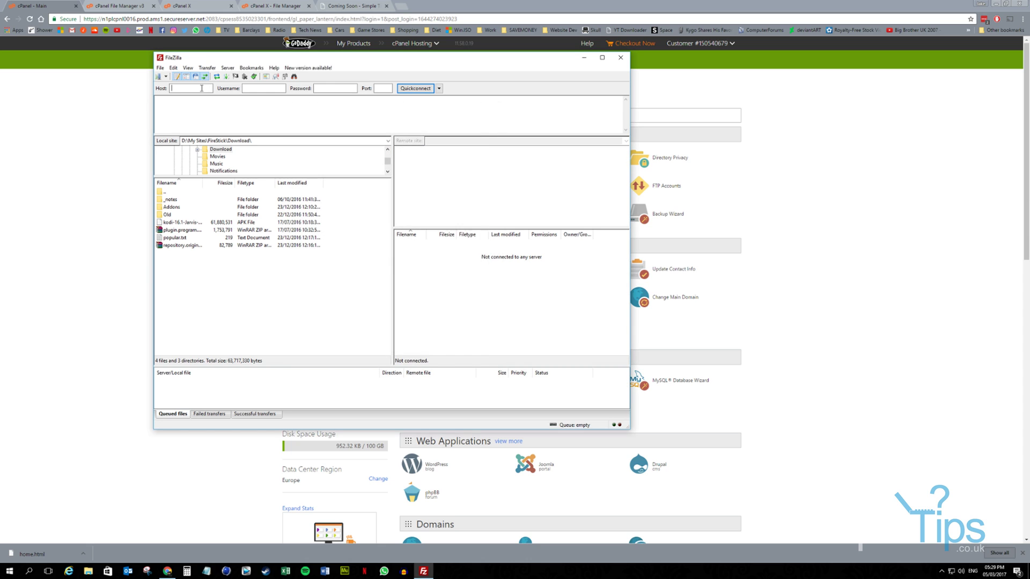
pyautogui.click(263, 89)
pyautogui.click(584, 57)
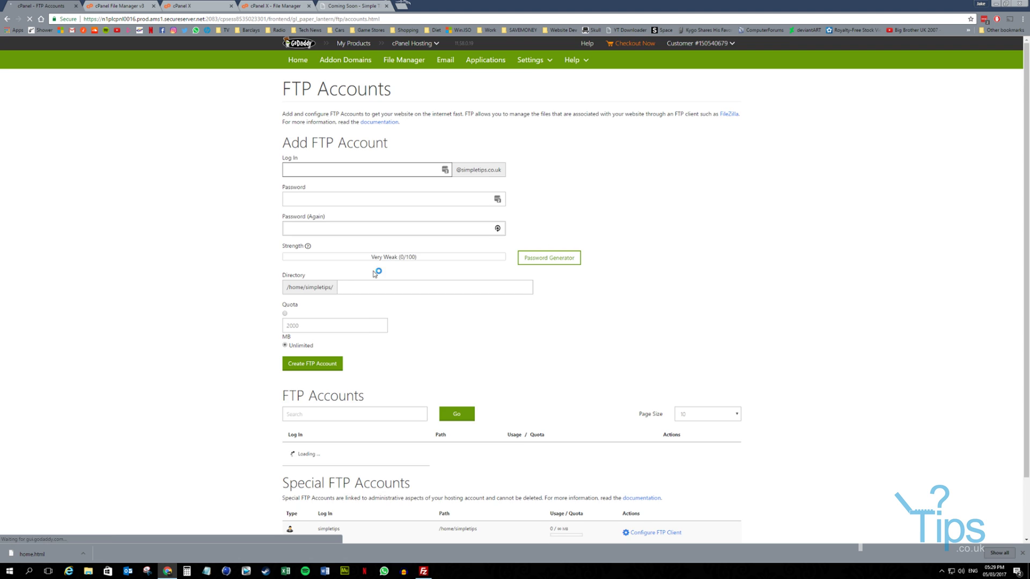
# - Enter public_html as the new FTP account's login
pyautogui.scroll(-2, 365, 328)
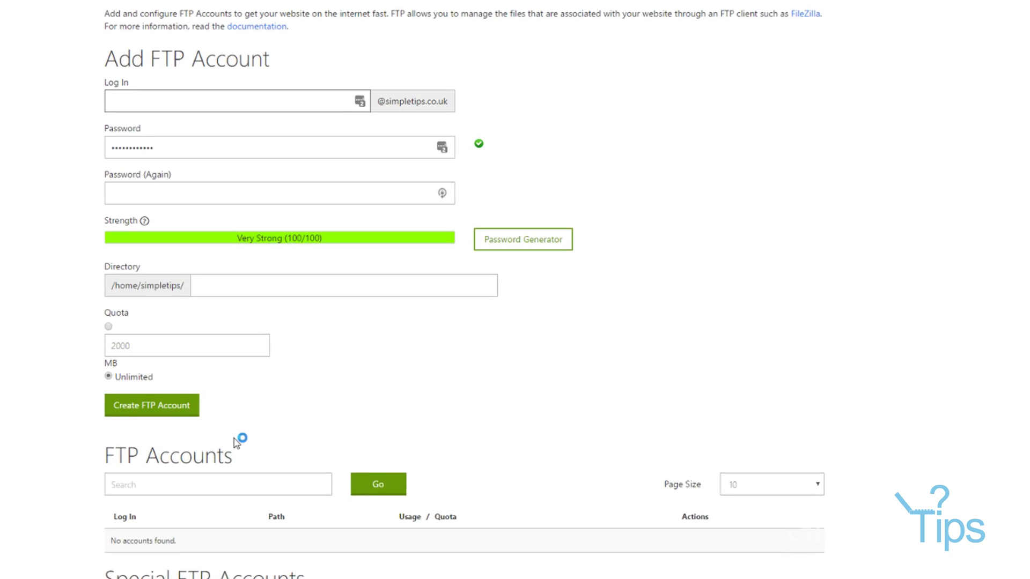
pyautogui.scroll(-2, 187, 480)
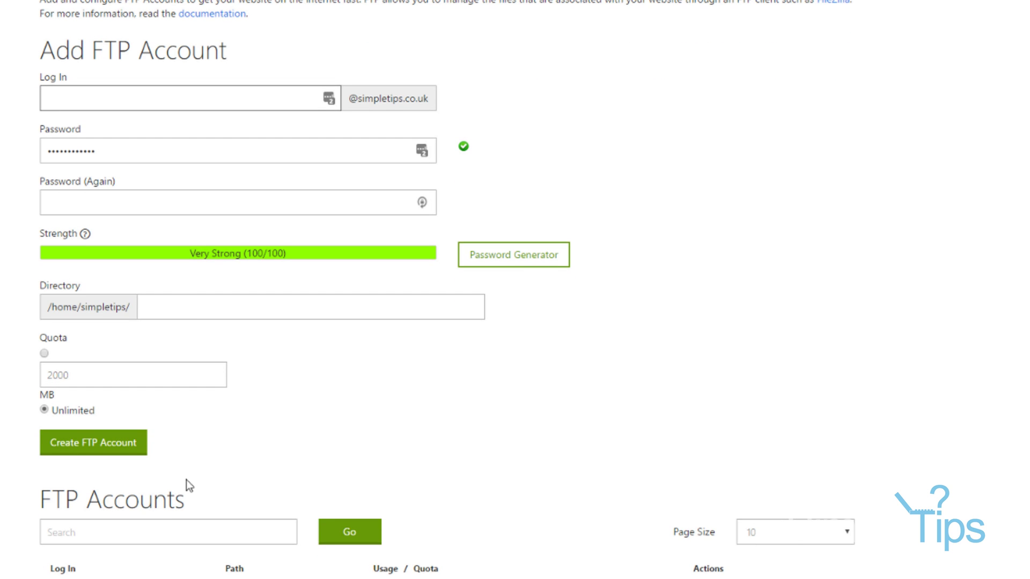
pyautogui.scroll(2, 219, 514)
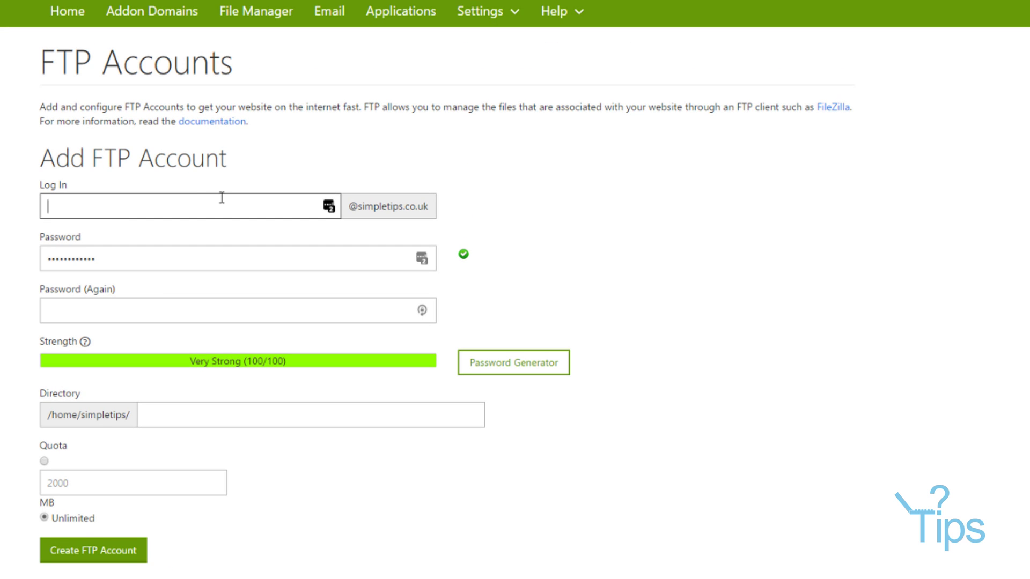
pyautogui.write('public_html')
# - Generate a Very Strong password with LastPass and paste it into both password fields
pyautogui.click(127, 252)
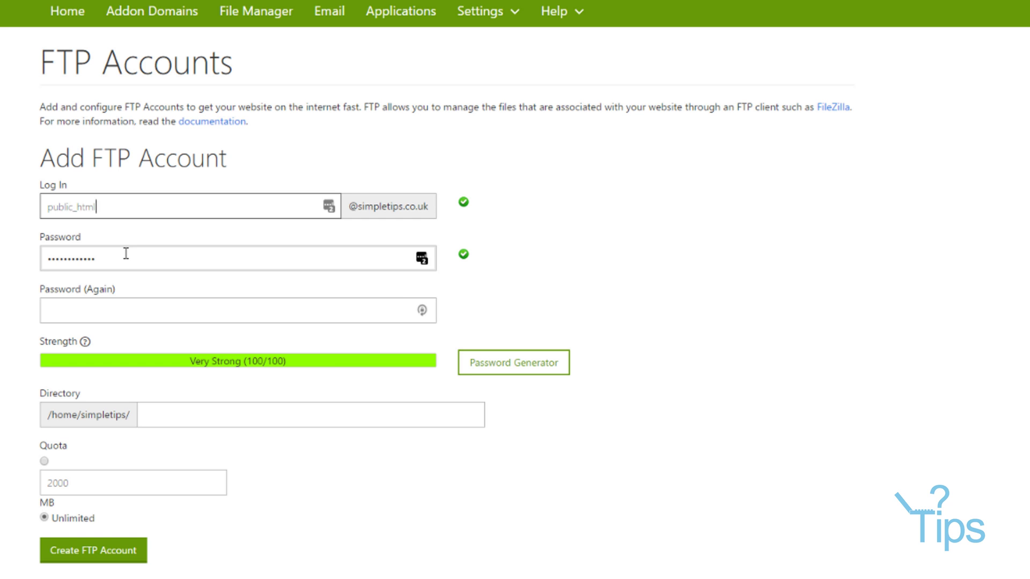
pyautogui.click(426, 318)
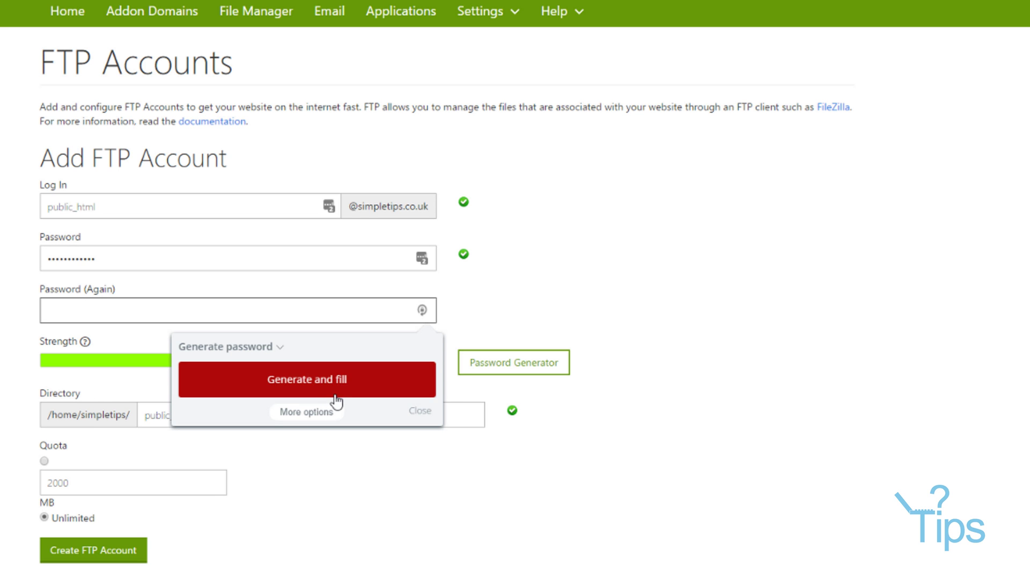
pyautogui.click(320, 414)
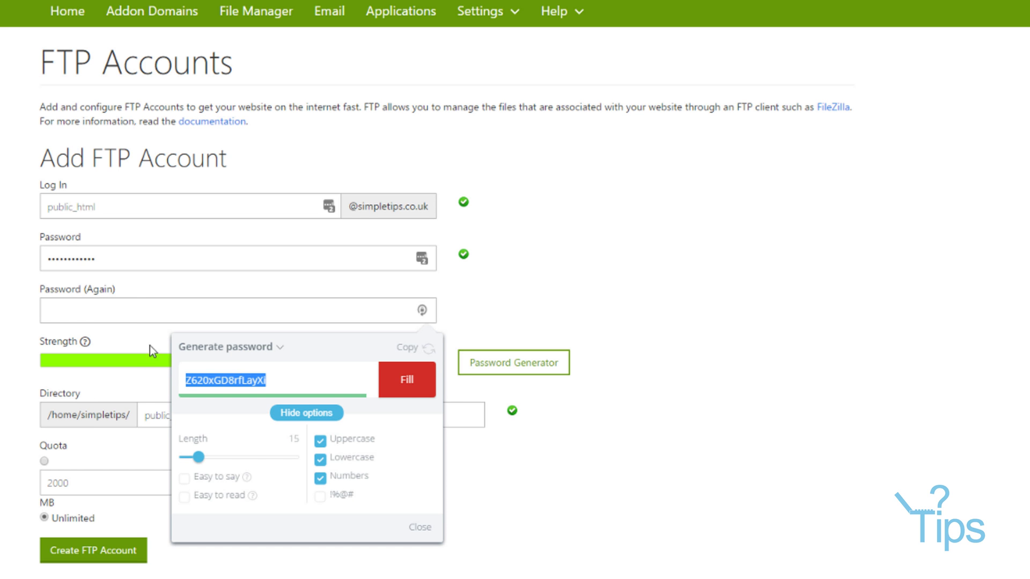
pyautogui.hotkey('ctrl', 'c')
pyautogui.click(120, 260)
pyautogui.hotkey('ctrl', 'a')
pyautogui.hotkey('ctrl', 'v')
pyautogui.click(138, 303)
pyautogui.hotkey('ctrl', 'v')
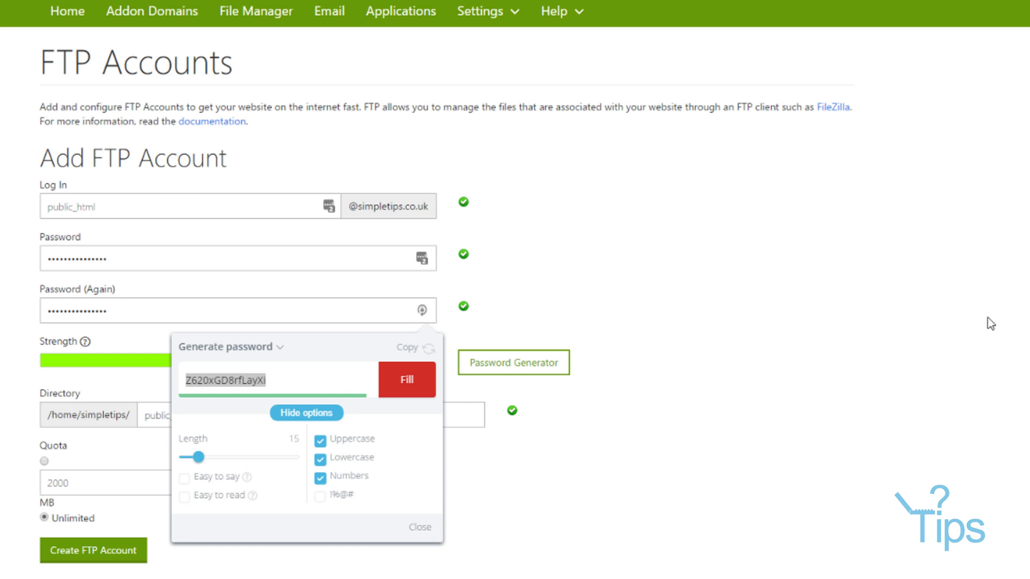
pyautogui.click(232, 416)
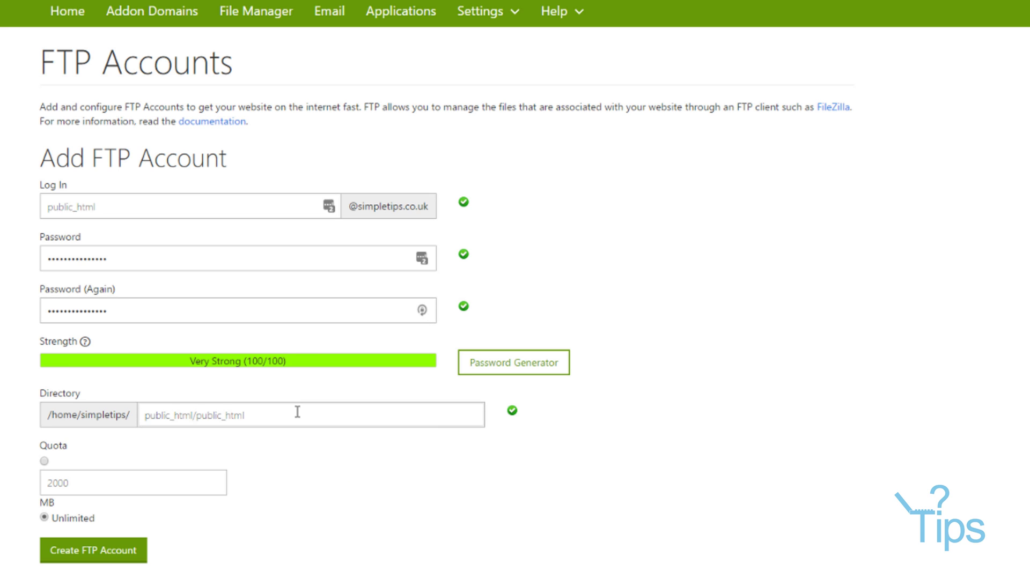
pyautogui.click(296, 414)
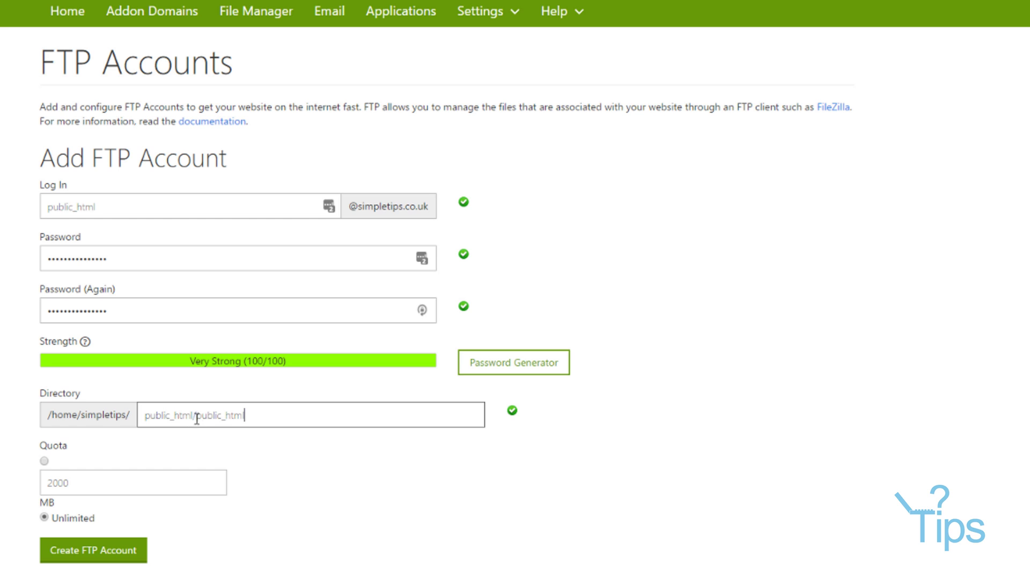
# - Delete the duplicated '/public_html' so the Directory field reads just public_html
pyautogui.moveTo(245, 416); pyautogui.dragTo(197, 417)
pyautogui.moveTo(135, 212); pyautogui.dragTo(9, 212)
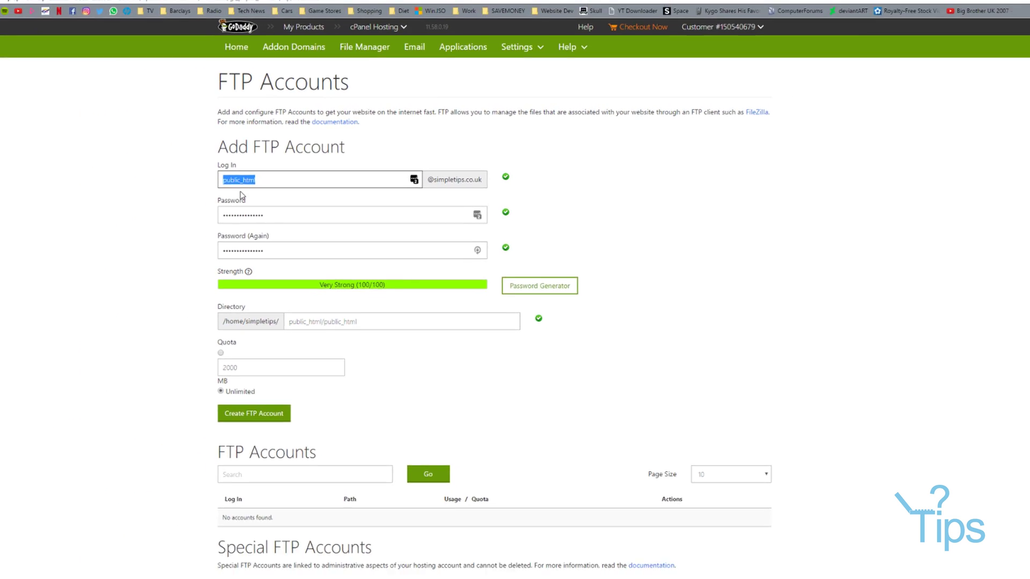
pyautogui.moveTo(354, 322); pyautogui.dragTo(319, 324)
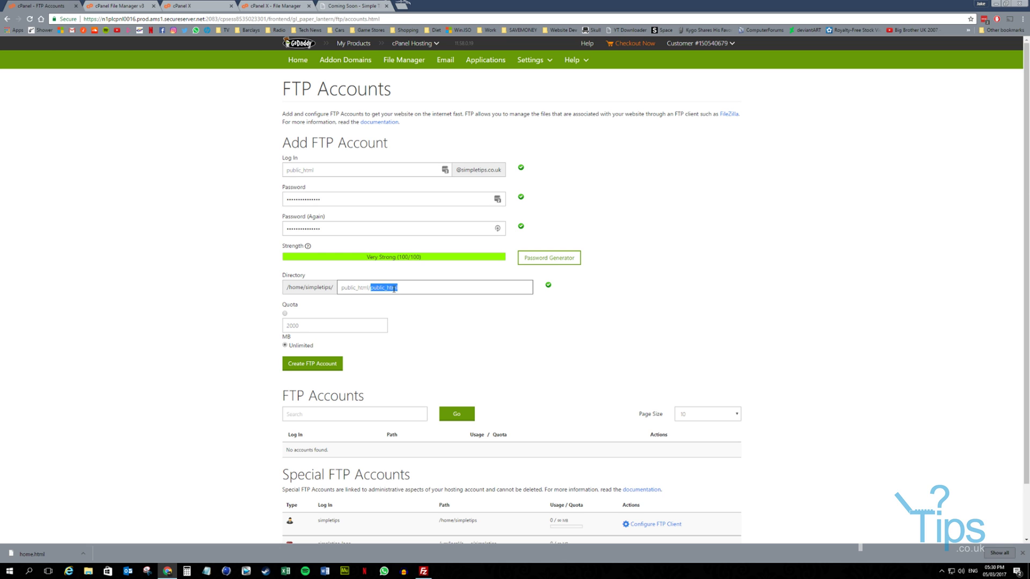
pyautogui.press('BackSpace')
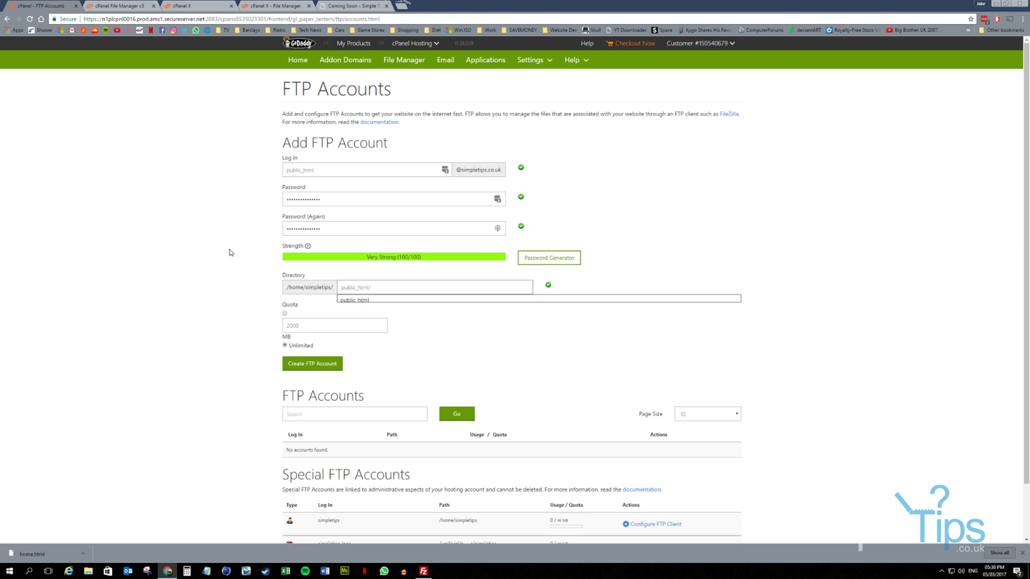
pyautogui.press('Escape')
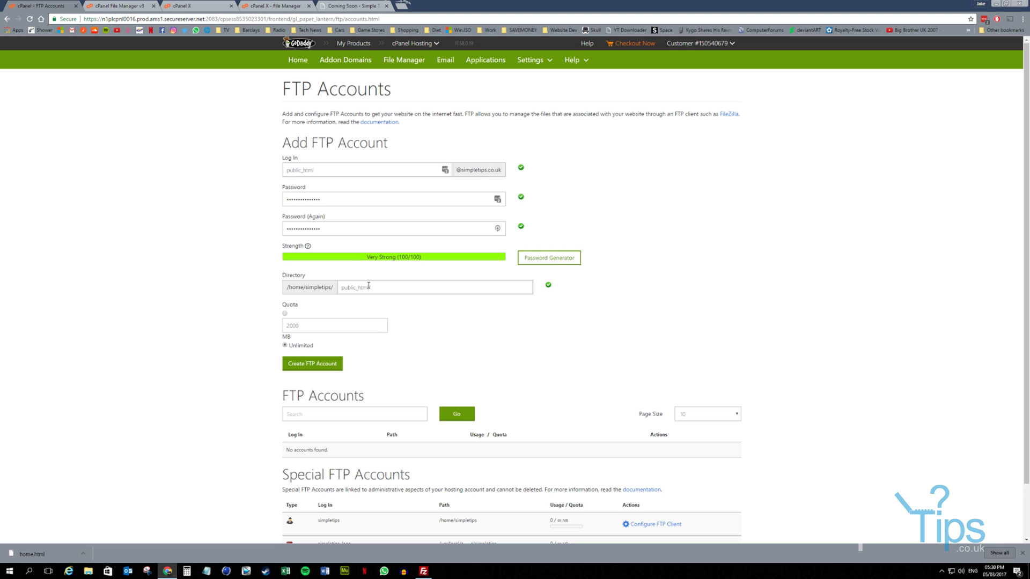
# - Edit the Coming Soon page address to hello.simpletips.co.uk/home.html without loading it
pyautogui.click(349, 4)
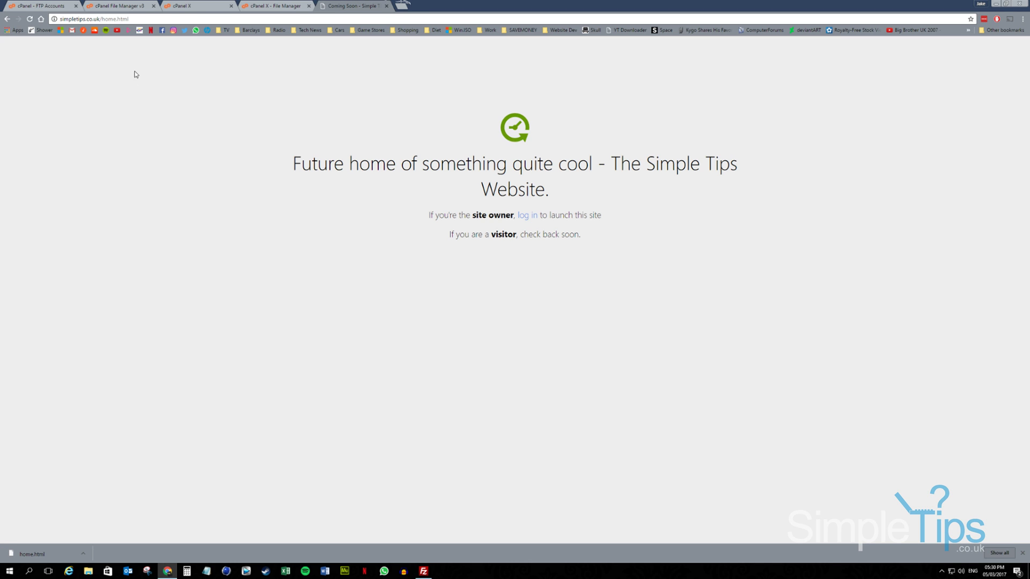
pyautogui.moveTo(129, 18); pyautogui.dragTo(83, 19)
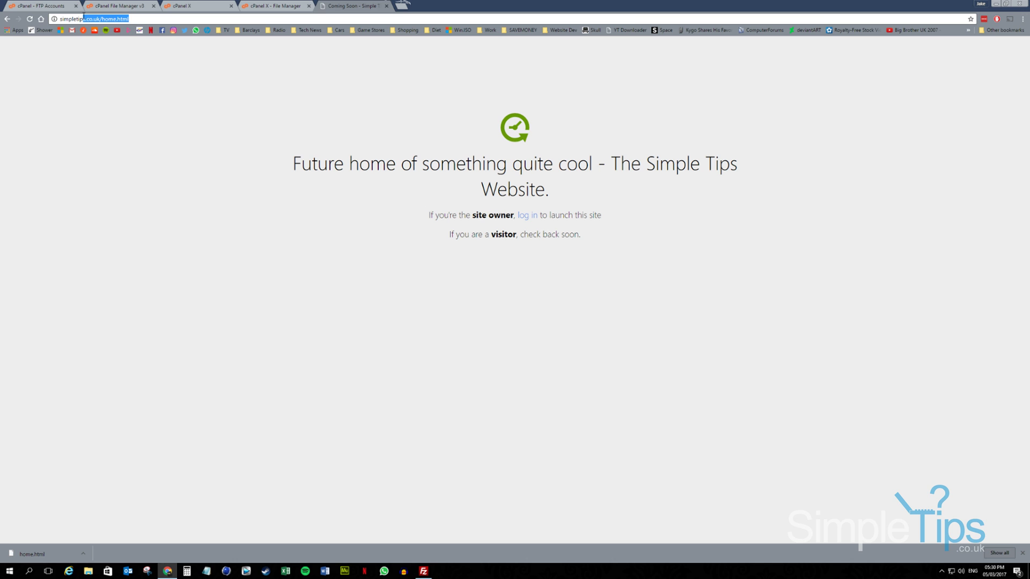
pyautogui.click(102, 6)
pyautogui.click(64, 5)
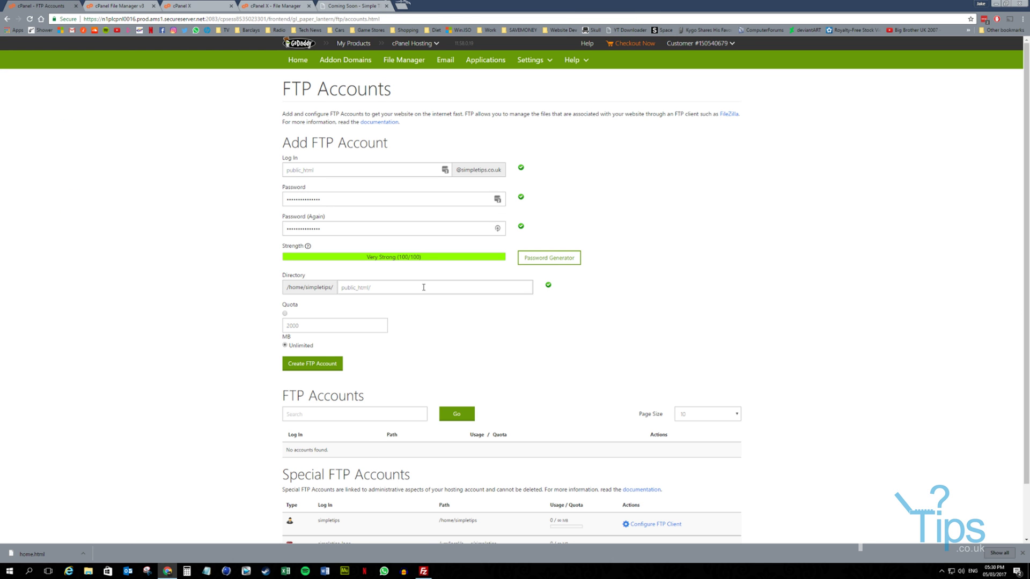
pyautogui.click(346, 6)
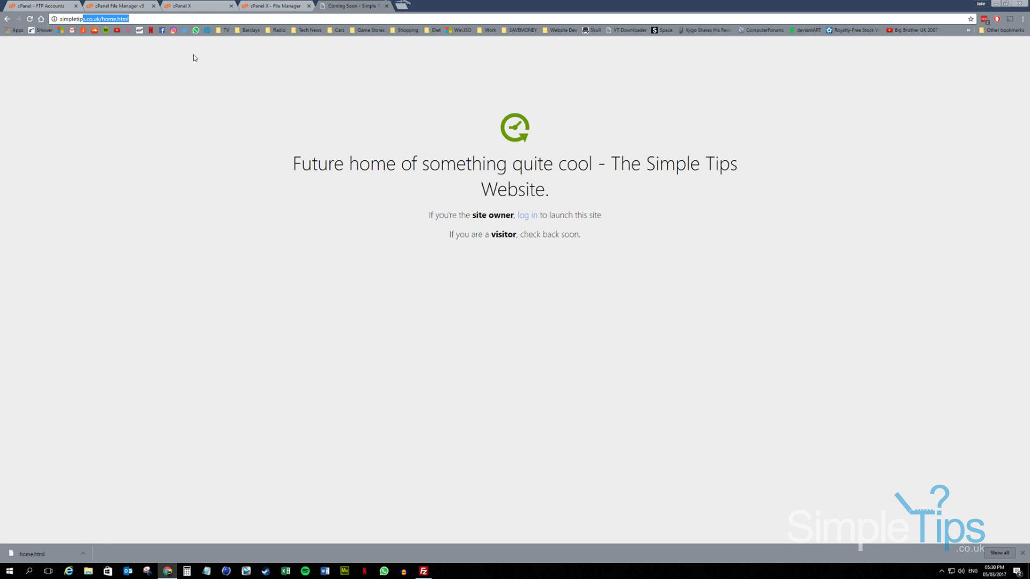
pyautogui.click(107, 19)
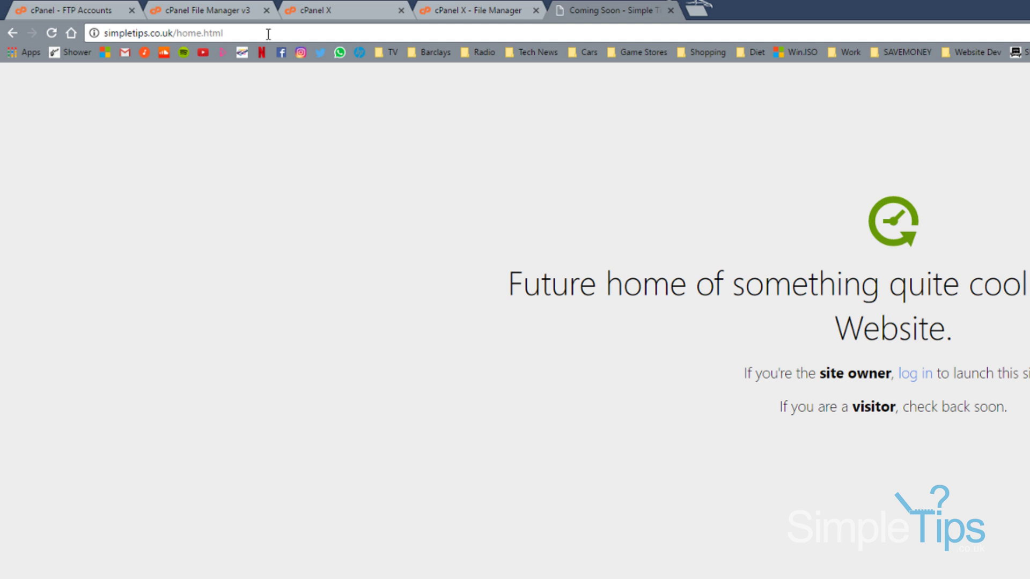
pyautogui.write('hello.')
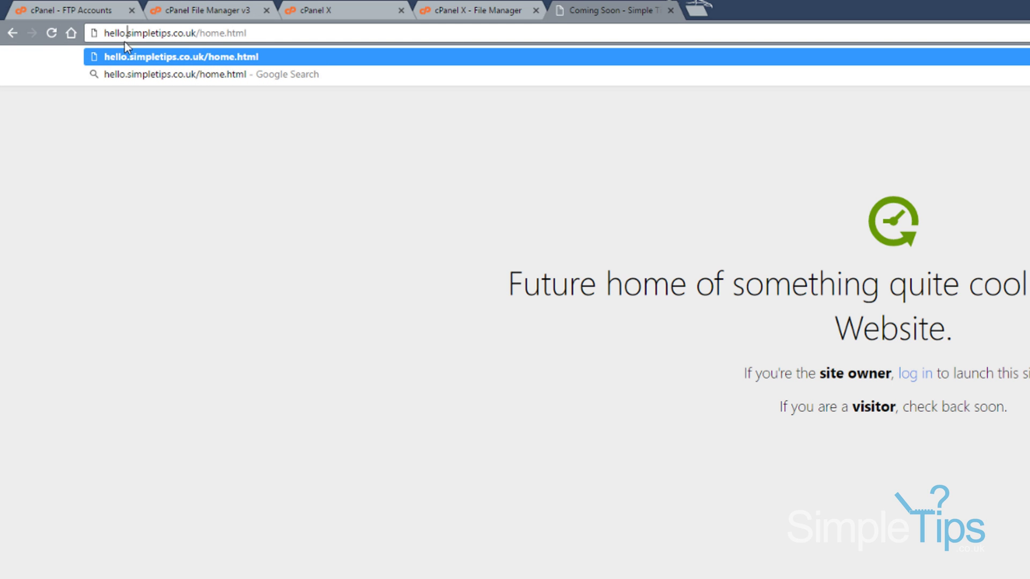
pyautogui.moveTo(126, 33); pyautogui.dragTo(79, 33)
# - Create a new folder named Hello inside public_html in File Manager
pyautogui.click(177, 11)
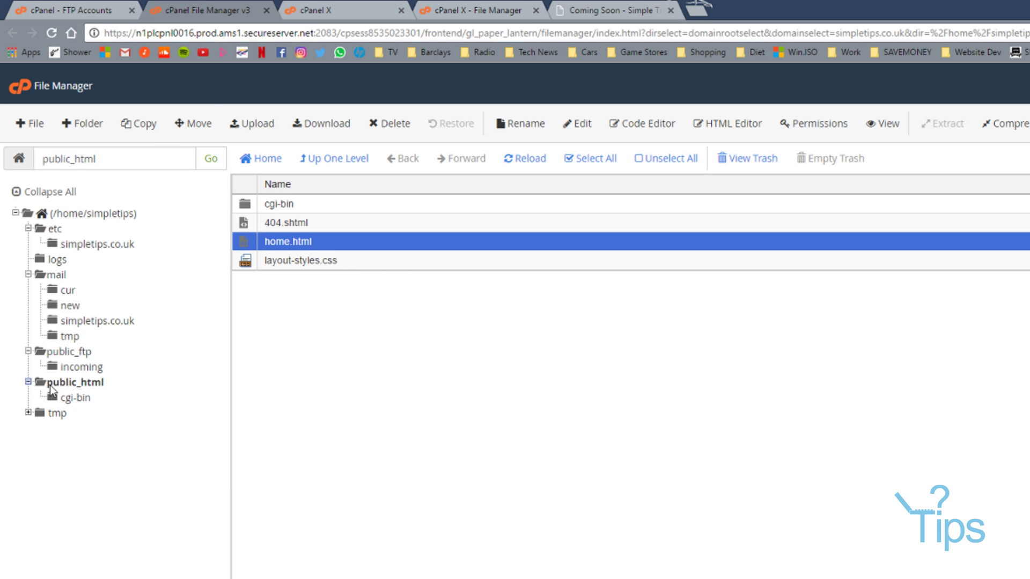
pyautogui.rightClick(347, 351)
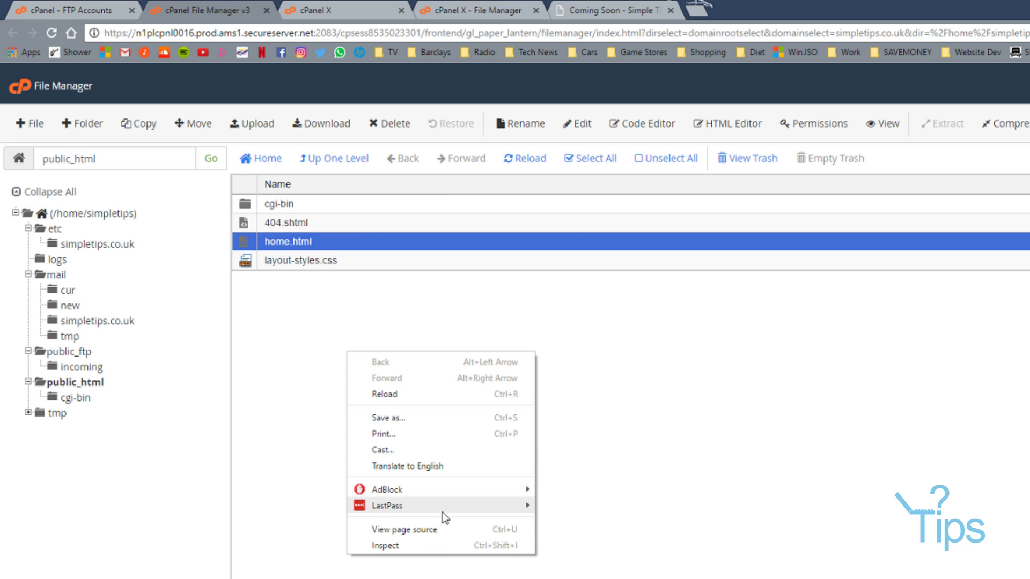
pyautogui.press('Escape')
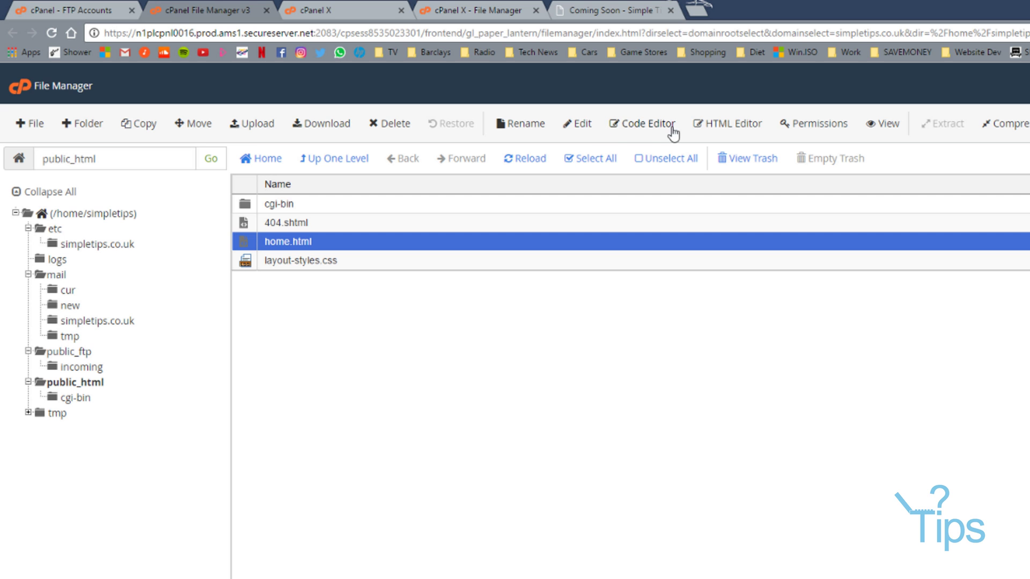
pyautogui.click(91, 128)
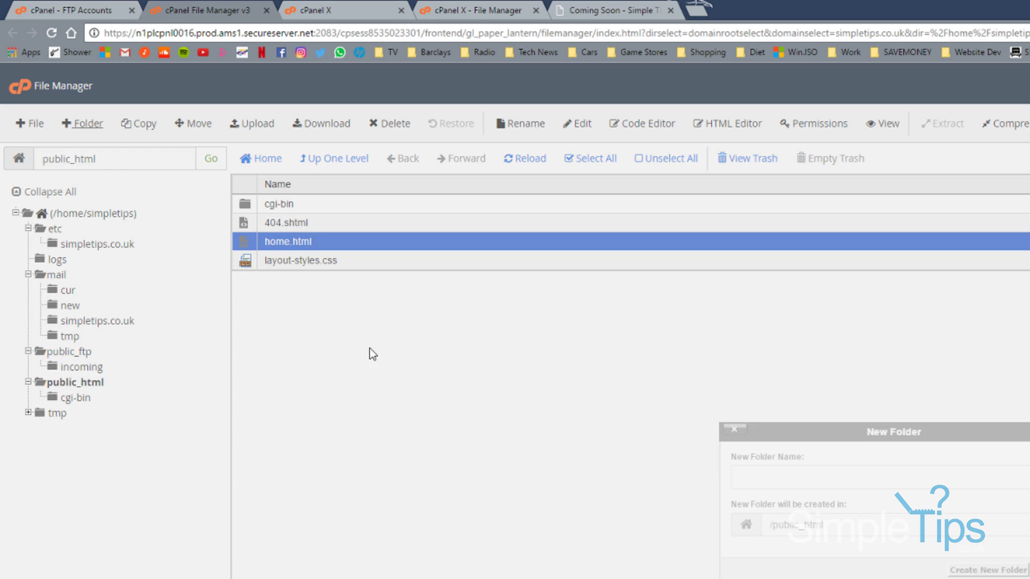
pyautogui.write('Hello')
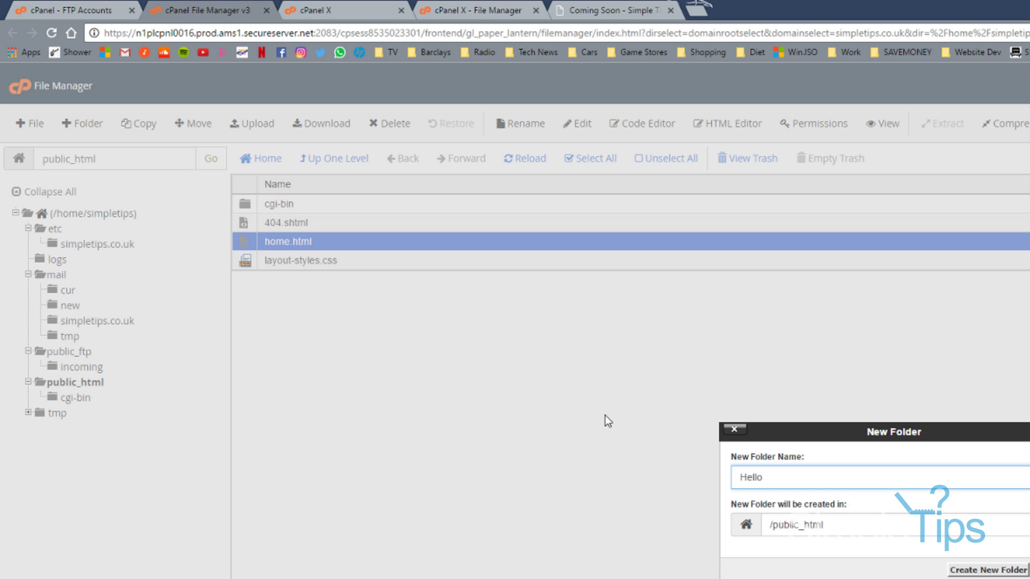
pyautogui.click(988, 570)
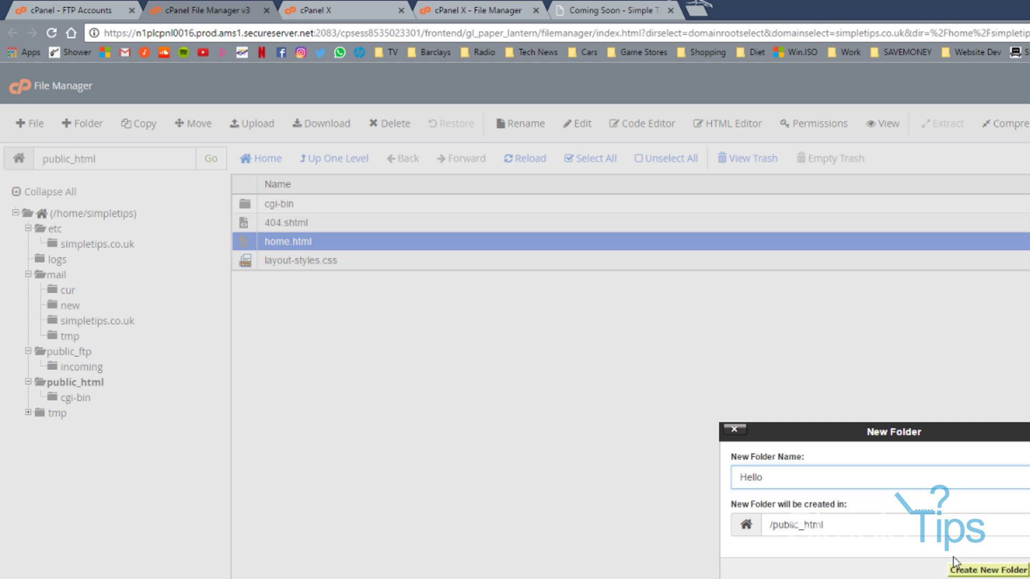
# - Open the empty Hello folder, check the hello subdomain page, and return to the FTP form
pyautogui.click(296, 223)
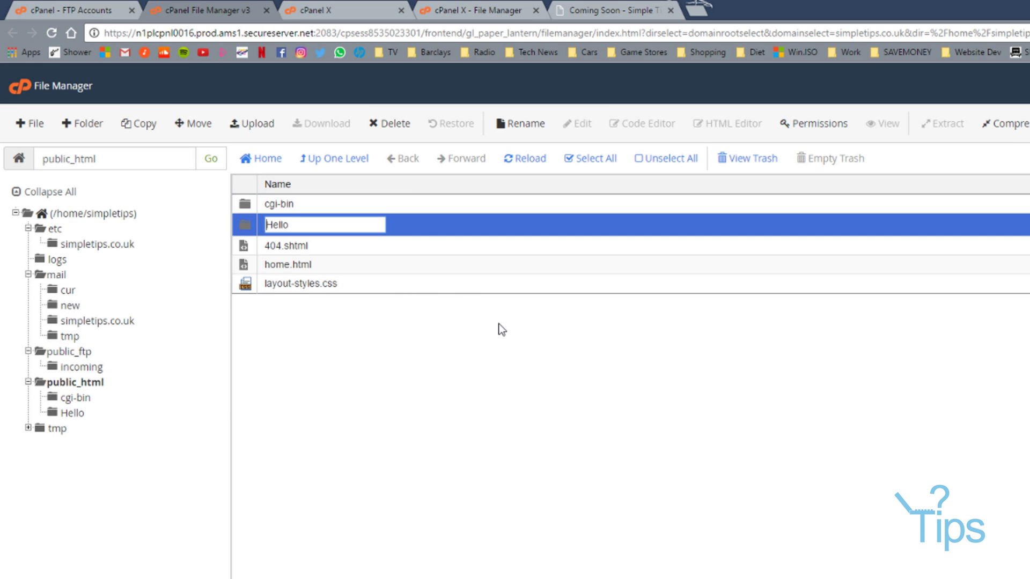
pyautogui.doubleClick(419, 229)
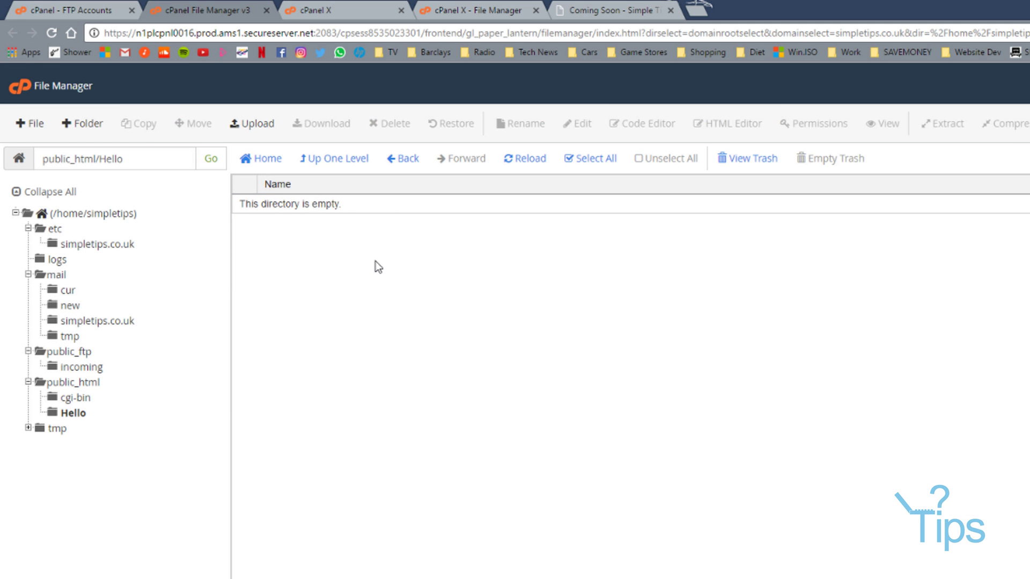
pyautogui.click(616, 9)
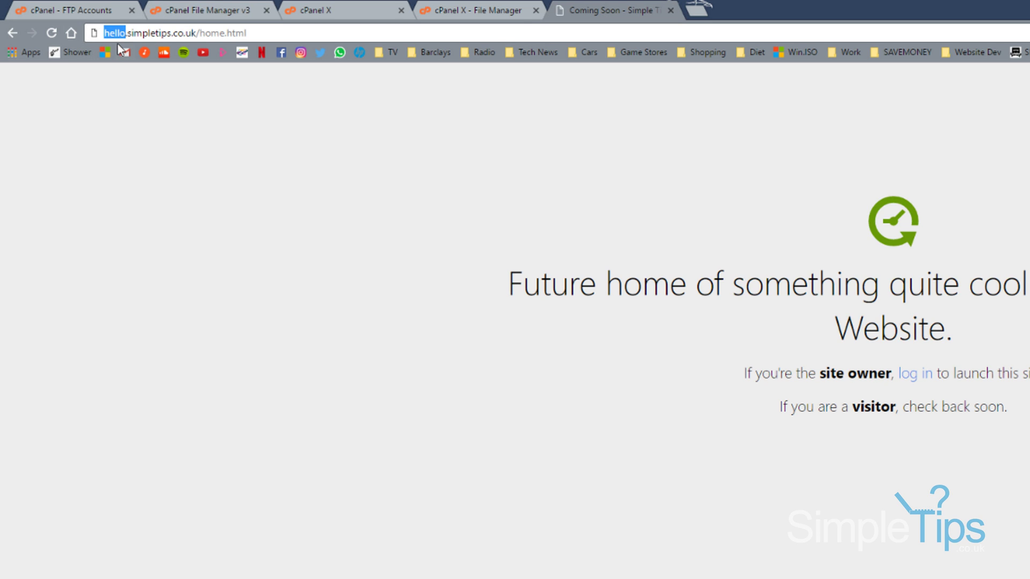
pyautogui.click(221, 9)
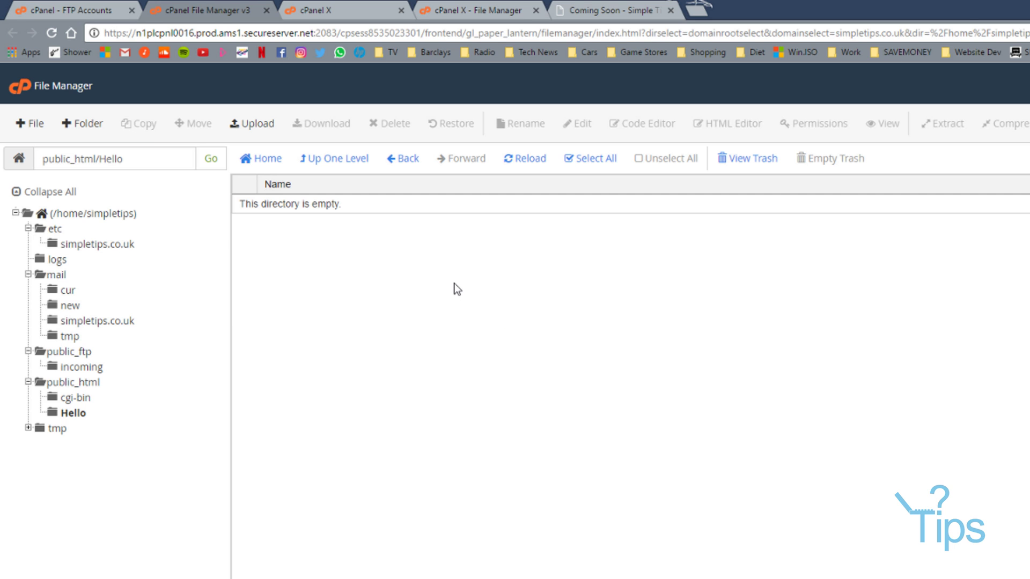
pyautogui.click(558, 11)
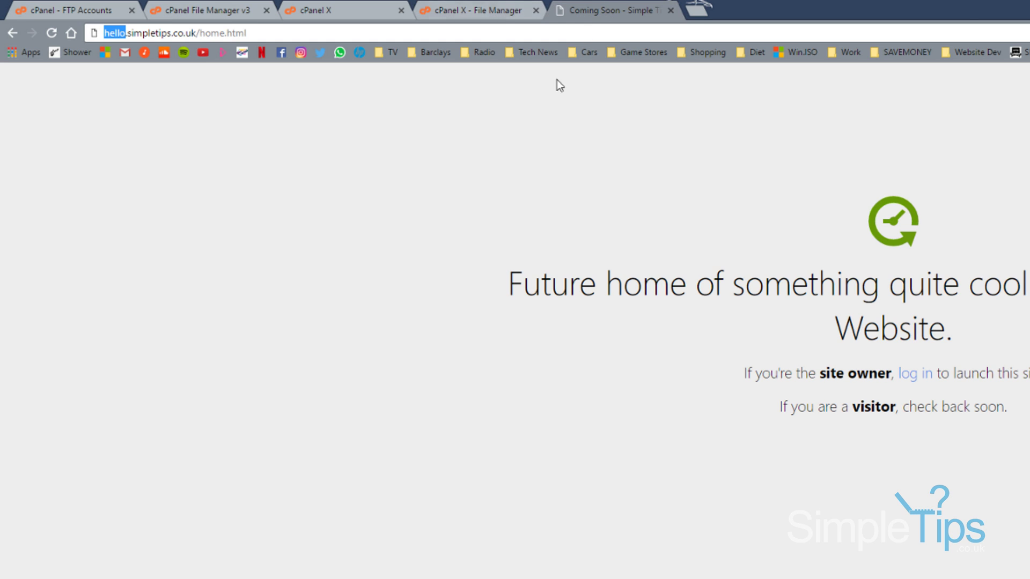
pyautogui.click(237, 8)
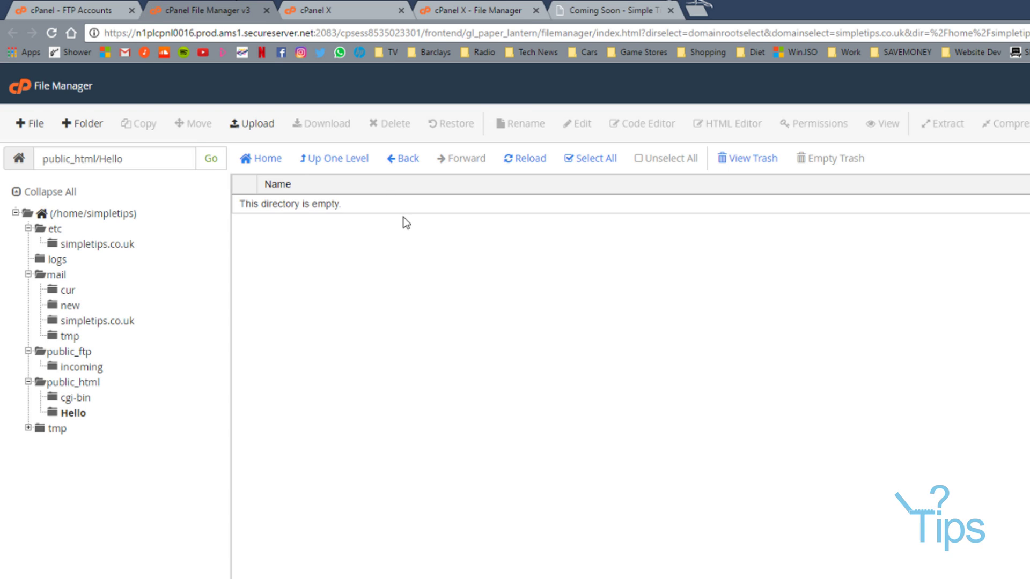
pyautogui.click(76, 7)
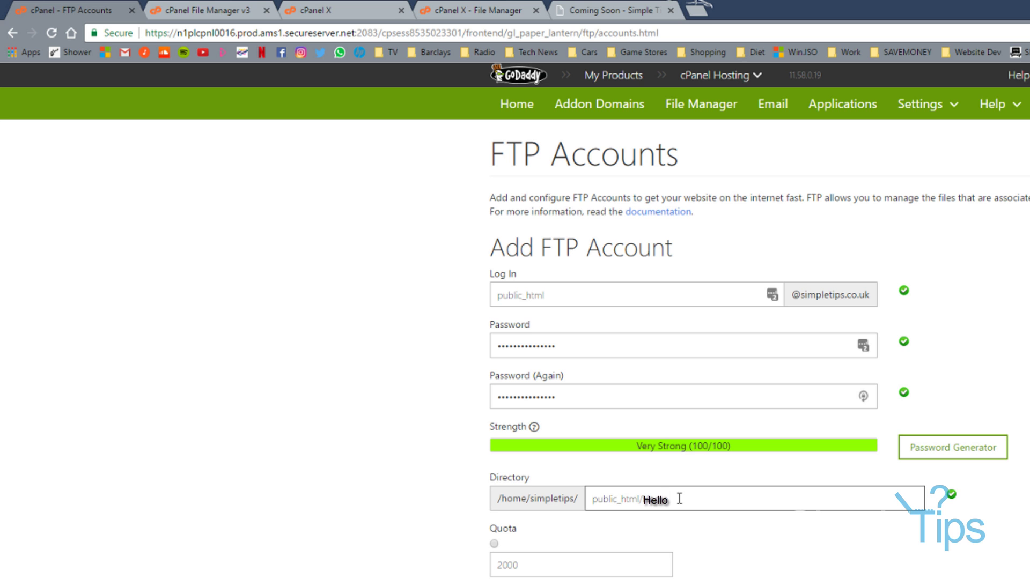
# - Replace the Hello directory with public_html from the autocomplete and create the FTP account
pyautogui.press('BackSpace')
pyautogui.press('BackSpace')
pyautogui.press('BackSpace')
pyautogui.press('BackSpace')
pyautogui.press('BackSpace')
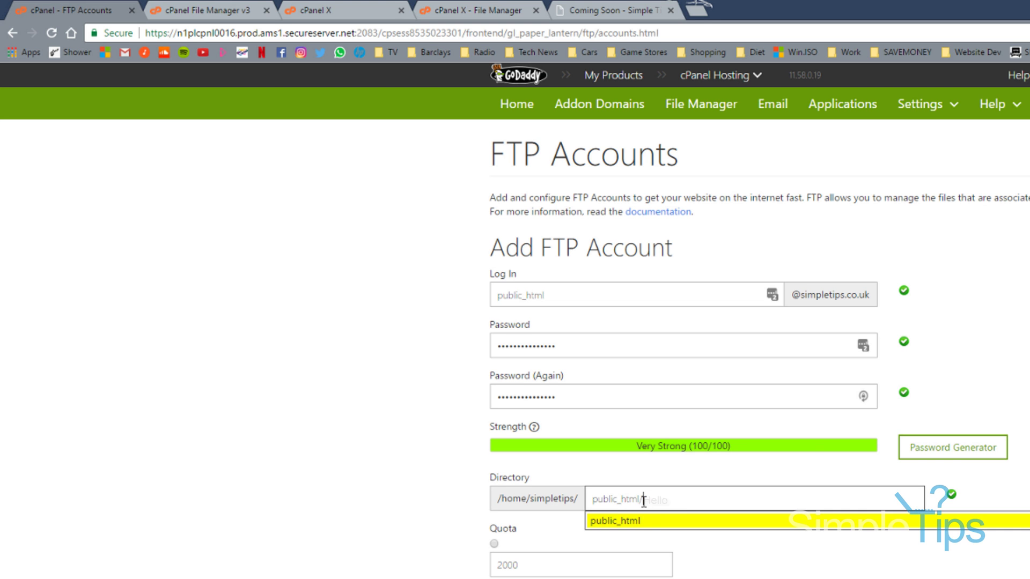
pyautogui.tripleClick(617, 499)
pyautogui.press('BackSpace')
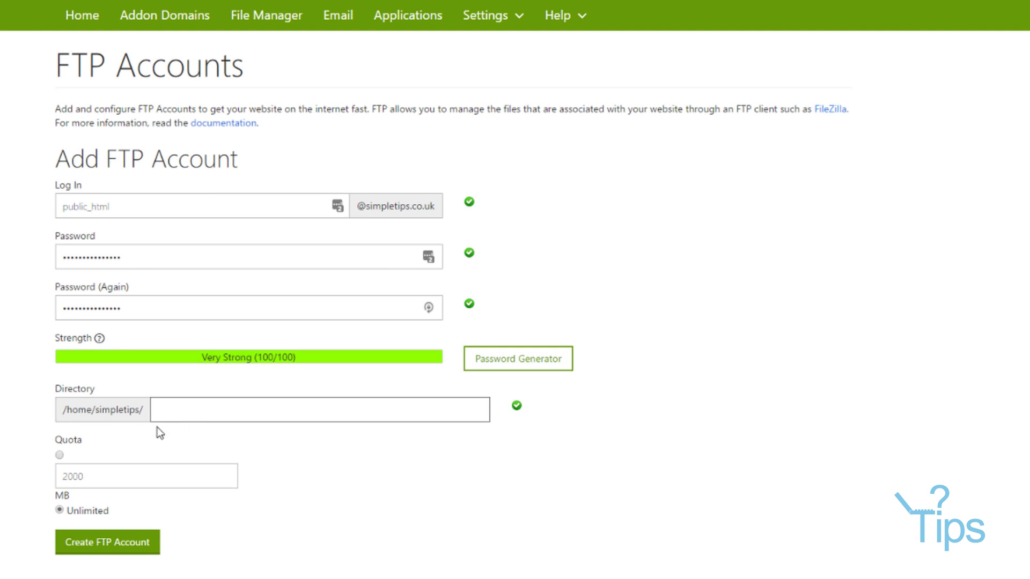
pyautogui.click(345, 536)
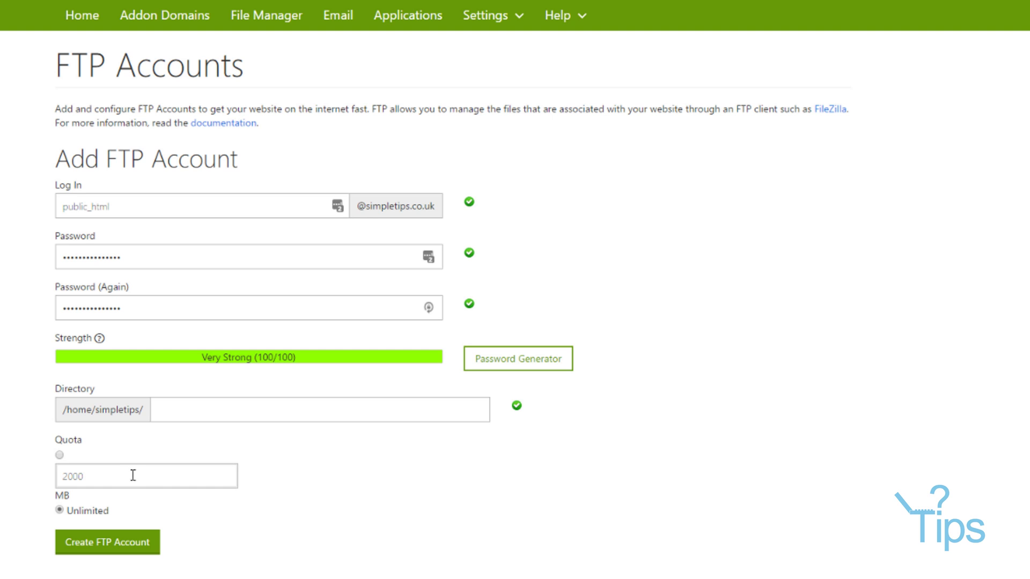
pyautogui.click(220, 413)
pyautogui.write('ubli')
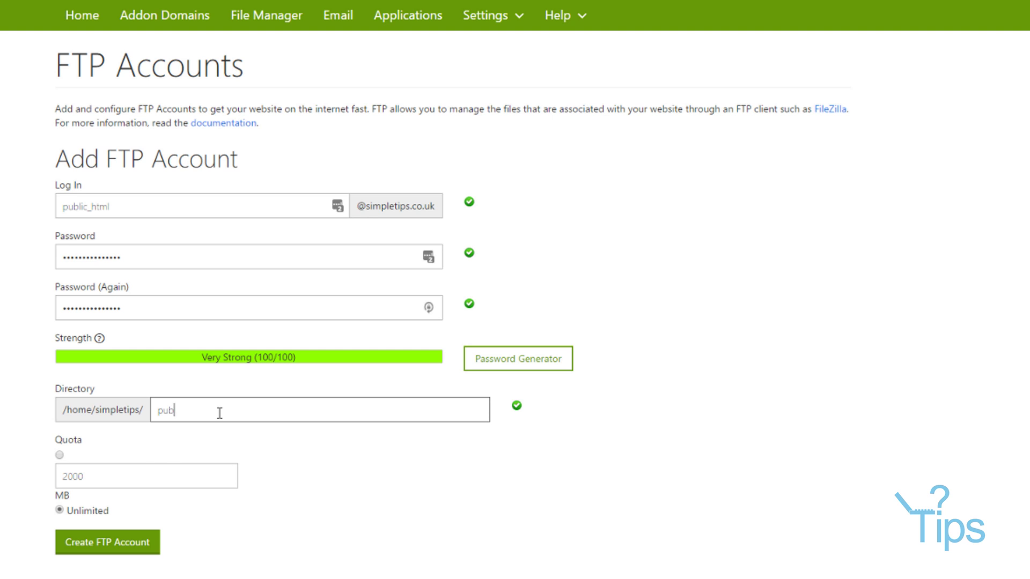
pyautogui.press('Down')
pyautogui.press('Down')
pyautogui.press('Return')
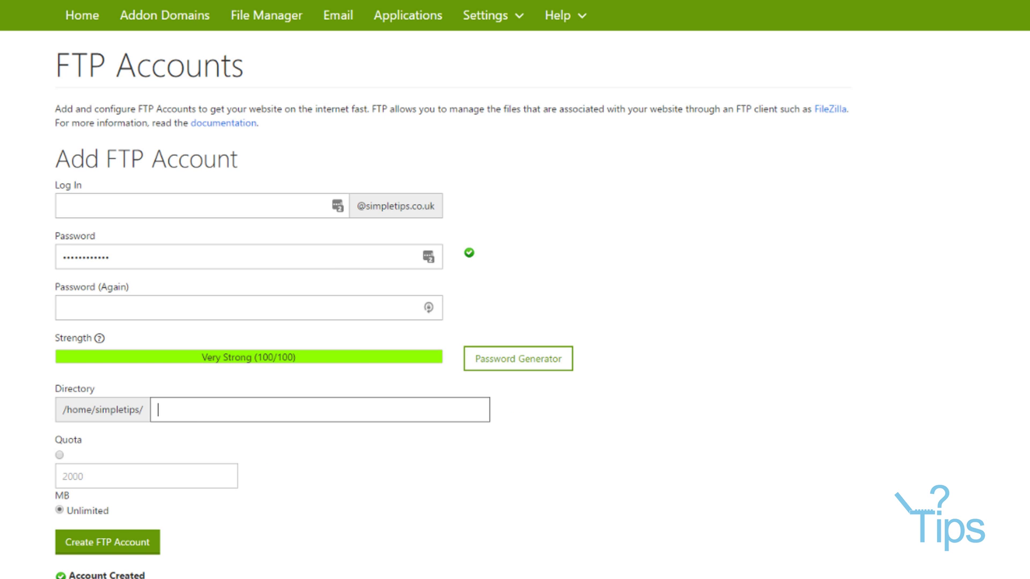
# - Fill FileZilla's Quickconnect bar with host simpletips.co.uk, the new account's username and pasted password
pyautogui.moveTo(357, 432); pyautogui.dragTo(321, 432)
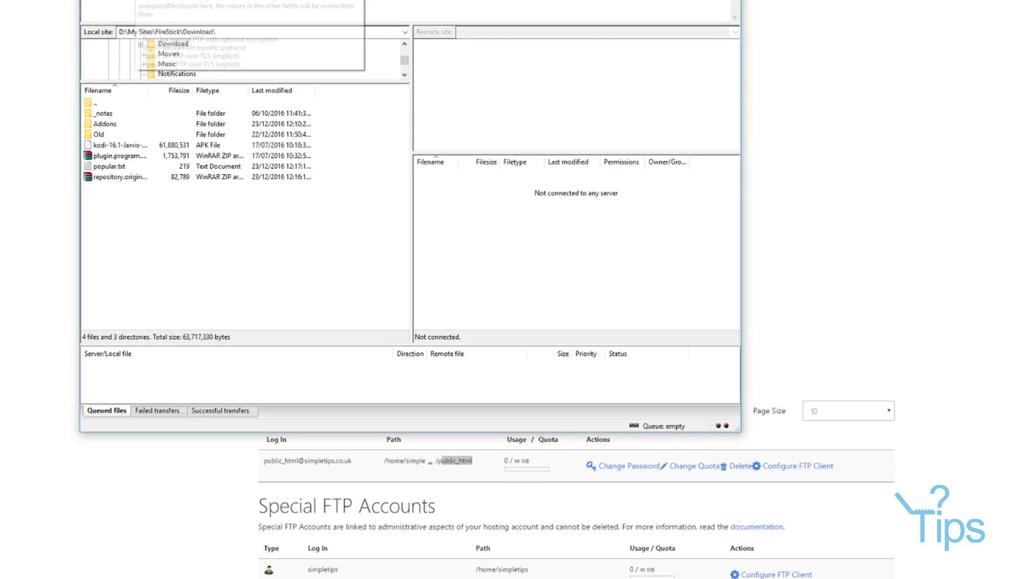
pyautogui.write('mpletips.co.uk')
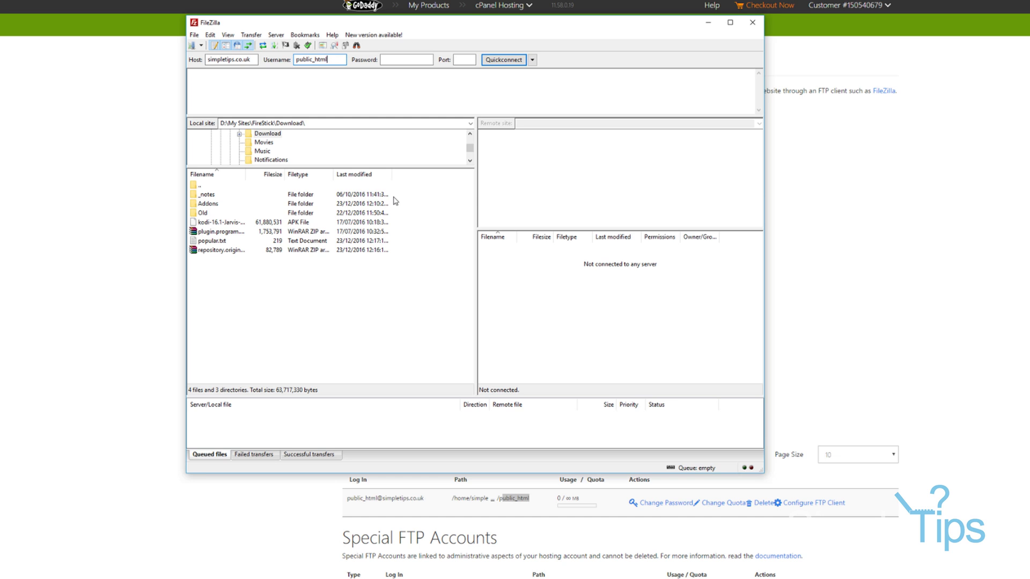
pyautogui.write('pletips.co.uk')
pyautogui.press('Tab')
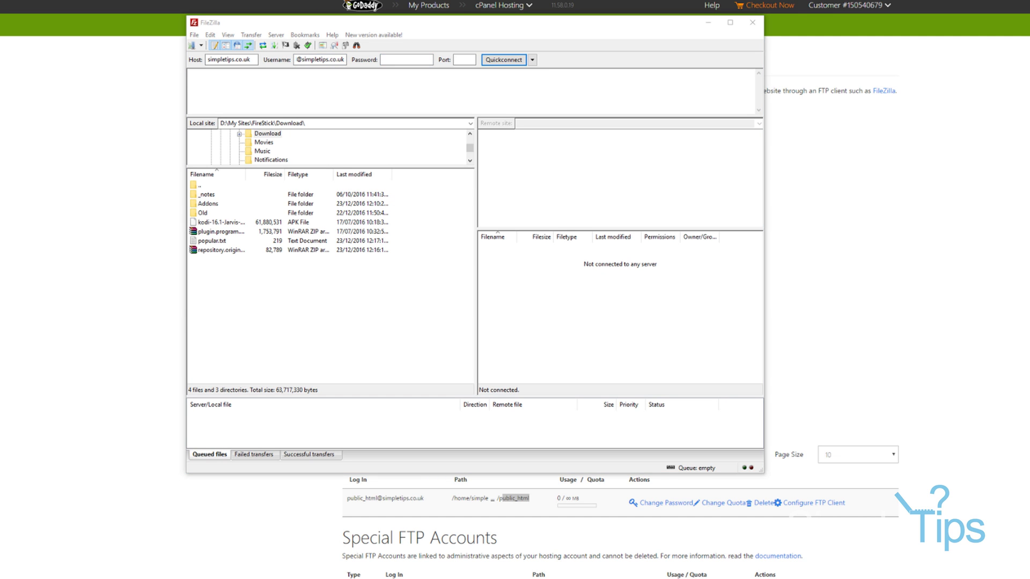
pyautogui.hotkey('ctrl', 'v')
pyautogui.click(466, 59)
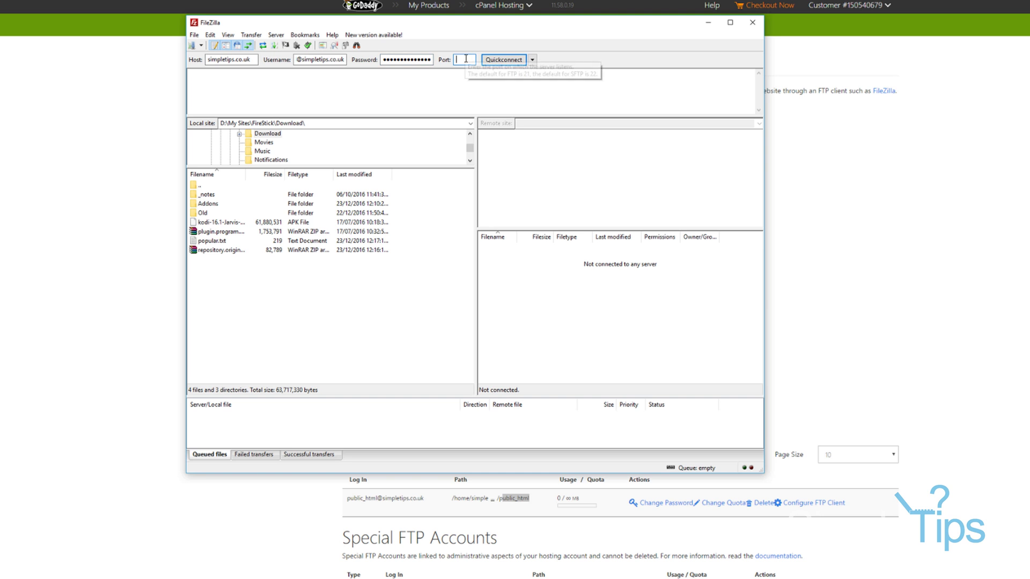
# - Connect via Quickconnect, accept the unknown certificate, and browse the remote Hello folder and root
pyautogui.click(504, 60)
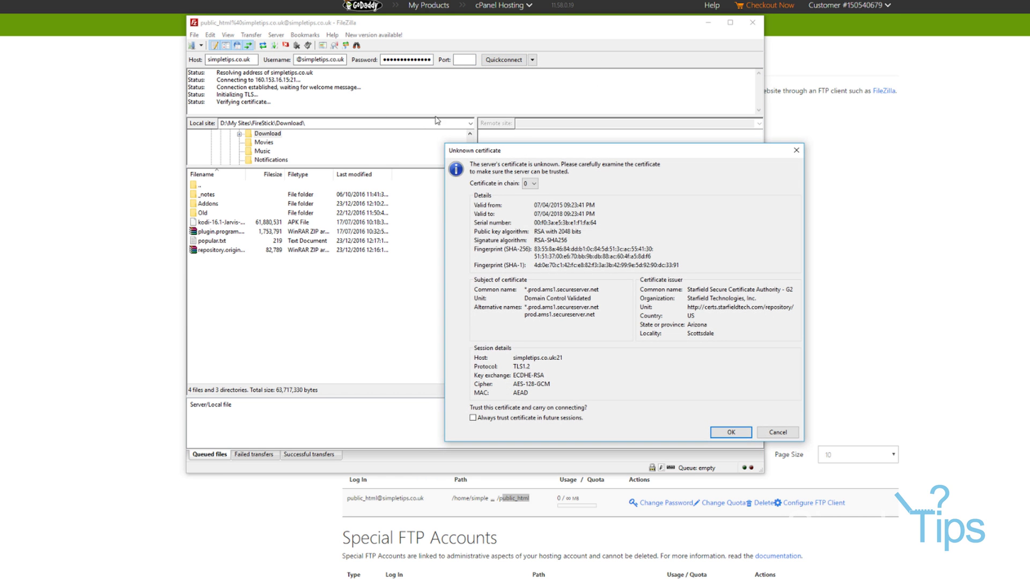
pyautogui.click(731, 433)
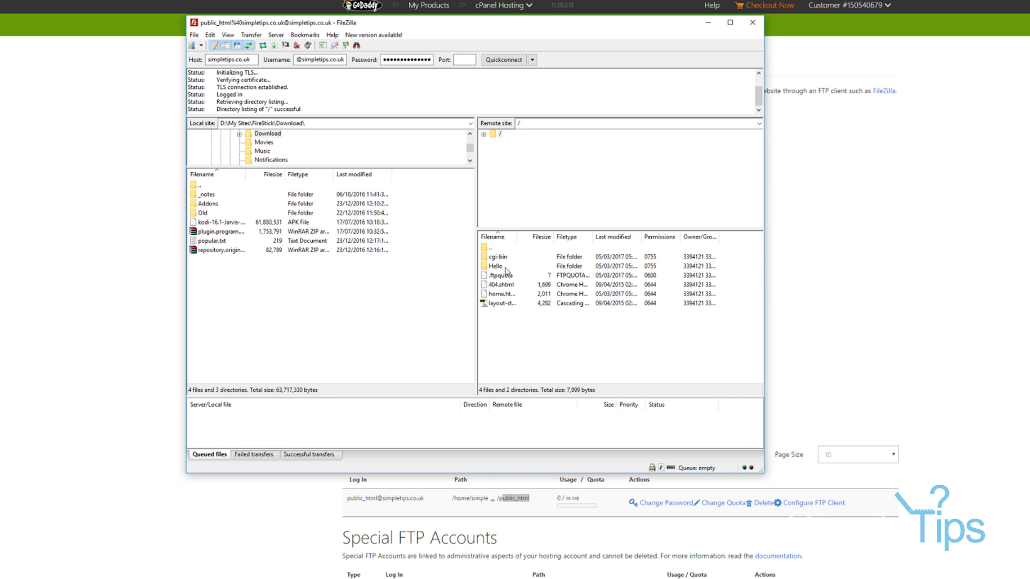
pyautogui.moveTo(517, 235); pyautogui.dragTo(573, 236)
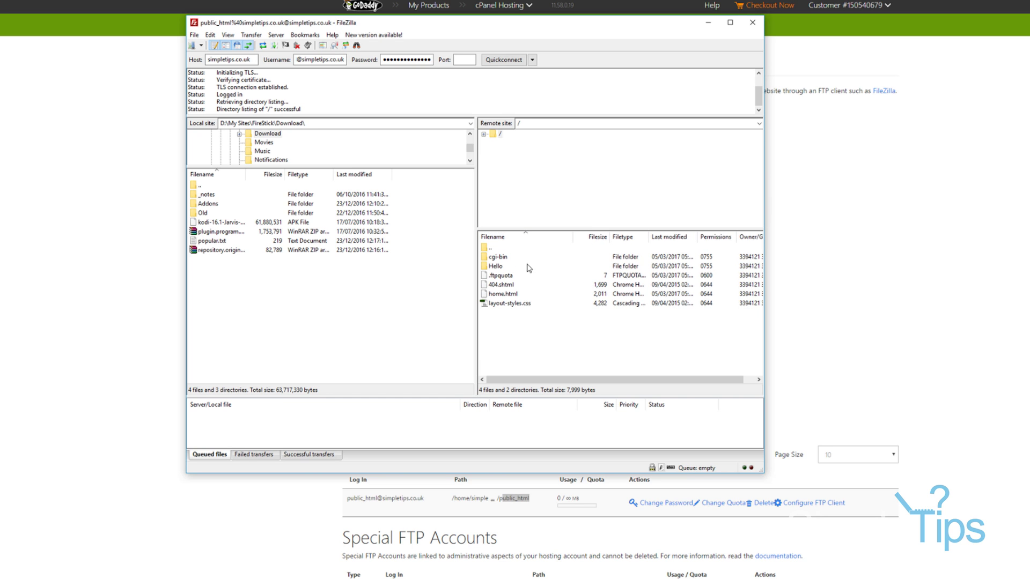
pyautogui.doubleClick(498, 266)
pyautogui.doubleClick(488, 248)
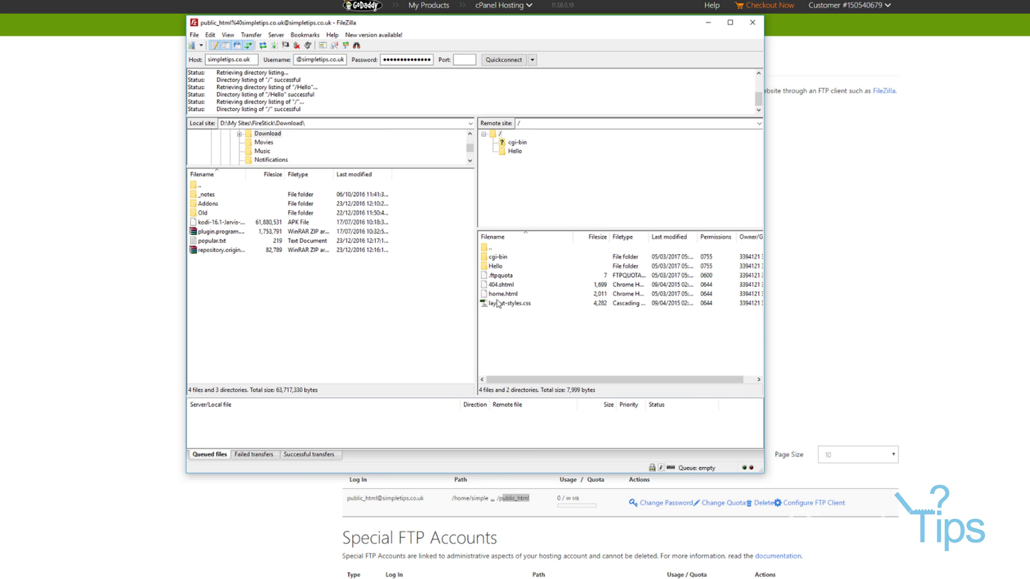
pyautogui.click(504, 295)
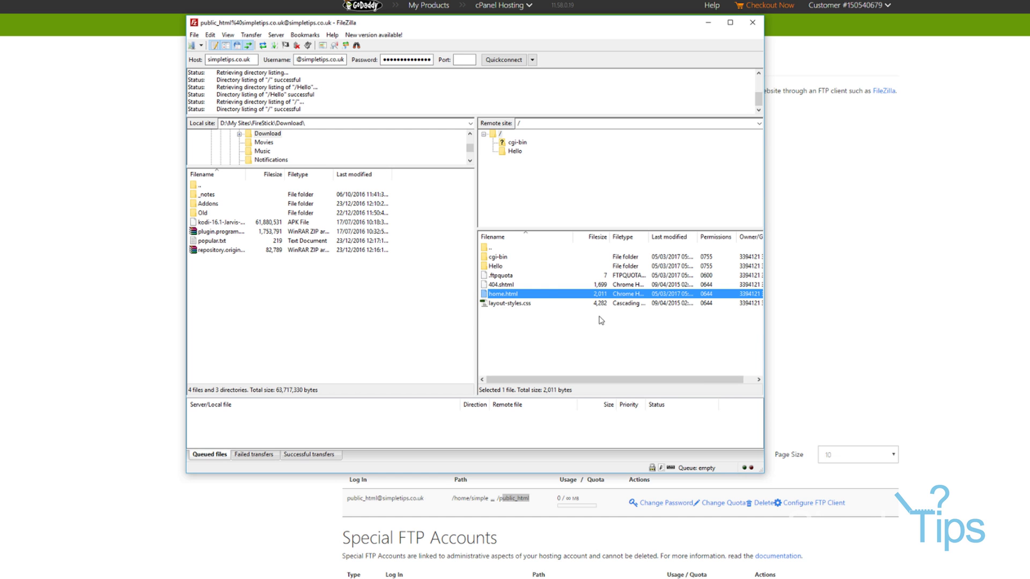
# - Browse the local This PC drives, clear the remote selection, and minimise FileZilla
pyautogui.scroll(10, 284, 152)
pyautogui.click(200, 152)
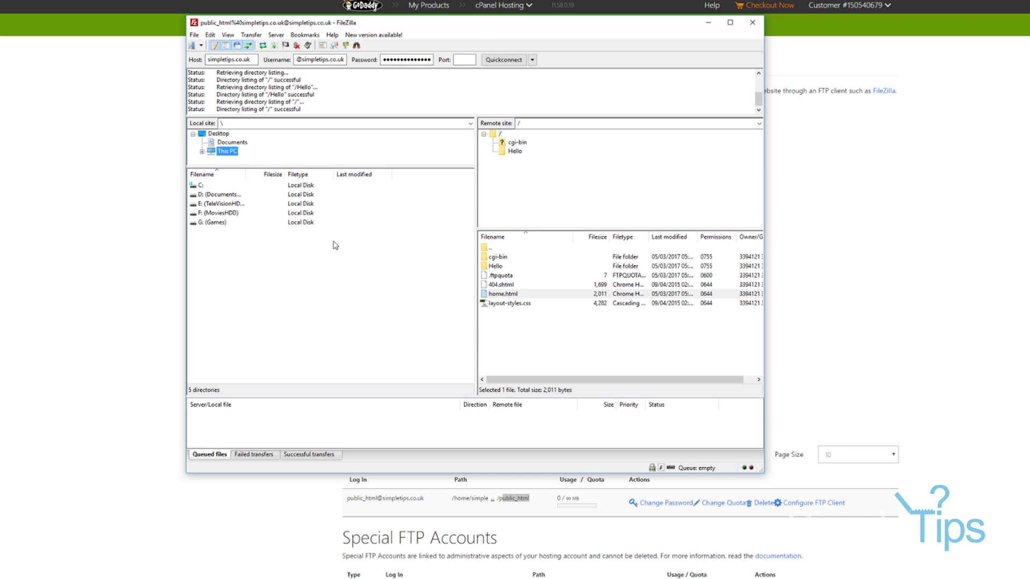
pyautogui.moveTo(276, 321); pyautogui.dragTo(272, 248)
pyautogui.moveTo(267, 305); pyautogui.dragTo(536, 349)
pyautogui.click(540, 352)
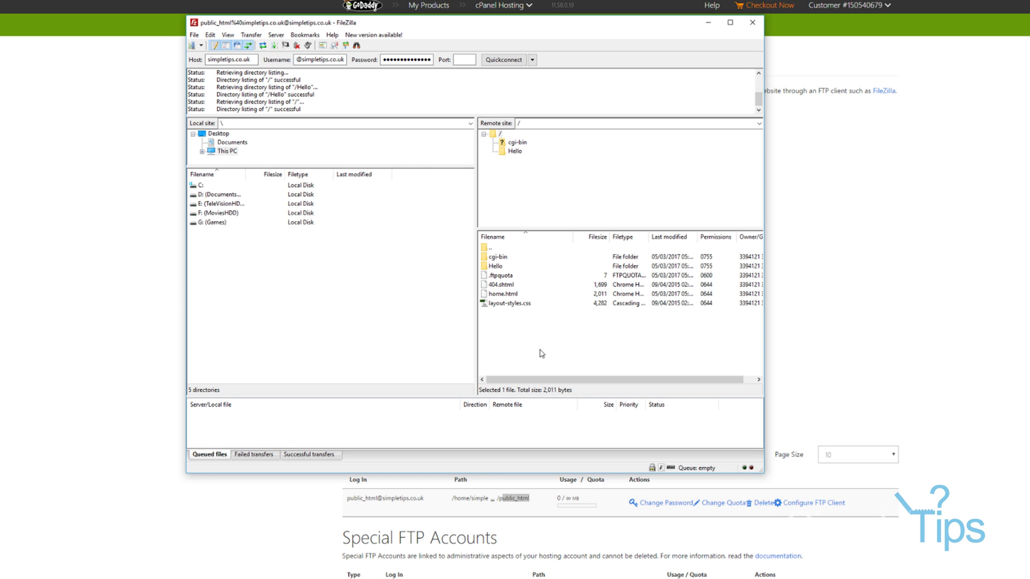
pyautogui.click(708, 26)
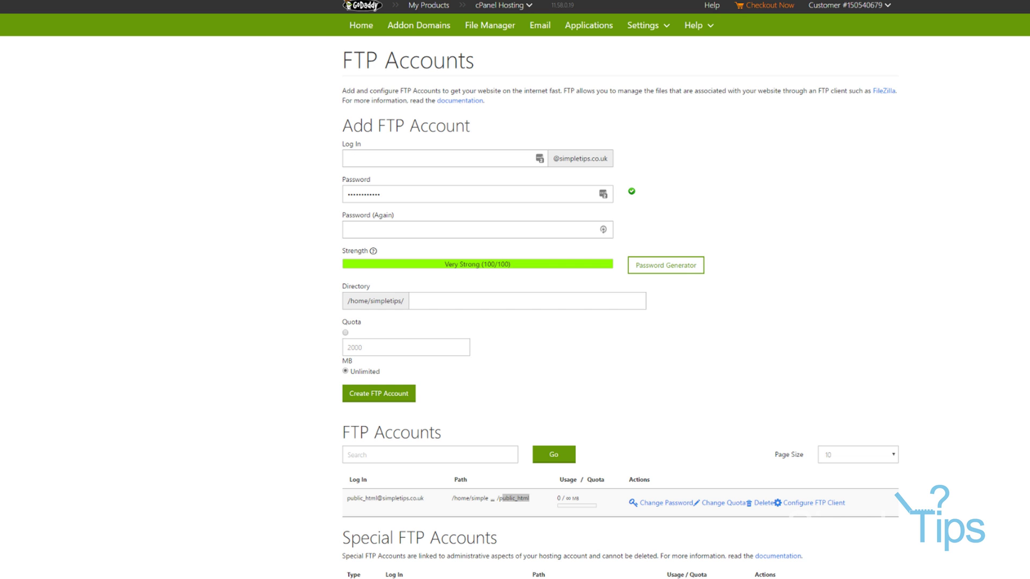
# - Use Home in cPanel's navigation bar to reach the simpletips.co.uk dashboard
pyautogui.click(358, 30)
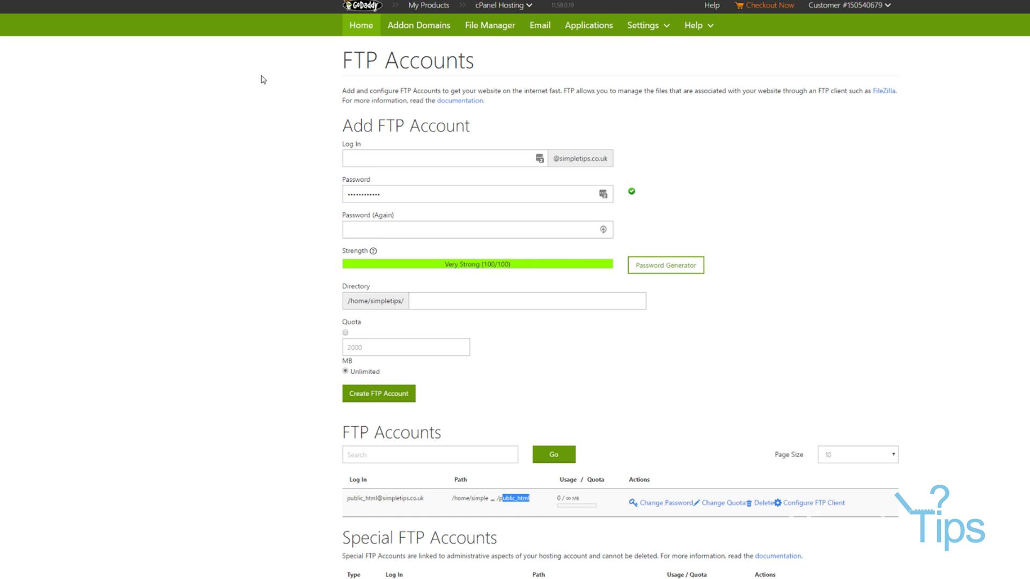